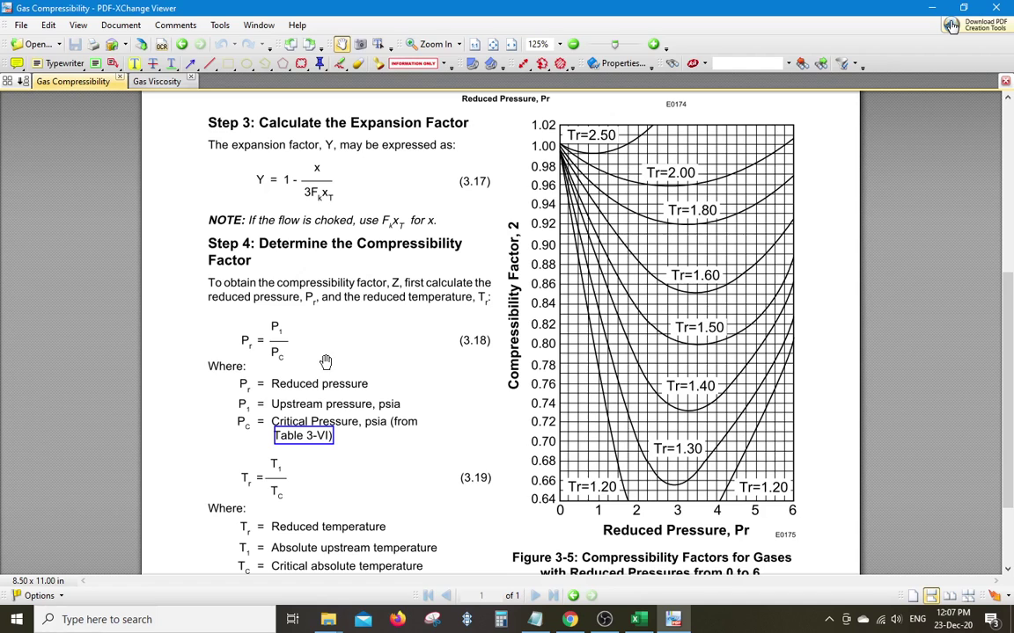
# Step: Examine the Step 4 reduced pressure and reduced temperature equations alongside the Figure 3-5 compressibility factor chart
pyautogui.scroll(1, 333, 356)
pyautogui.scroll(-1, 334, 356)
pyautogui.scroll(1, 334, 356)
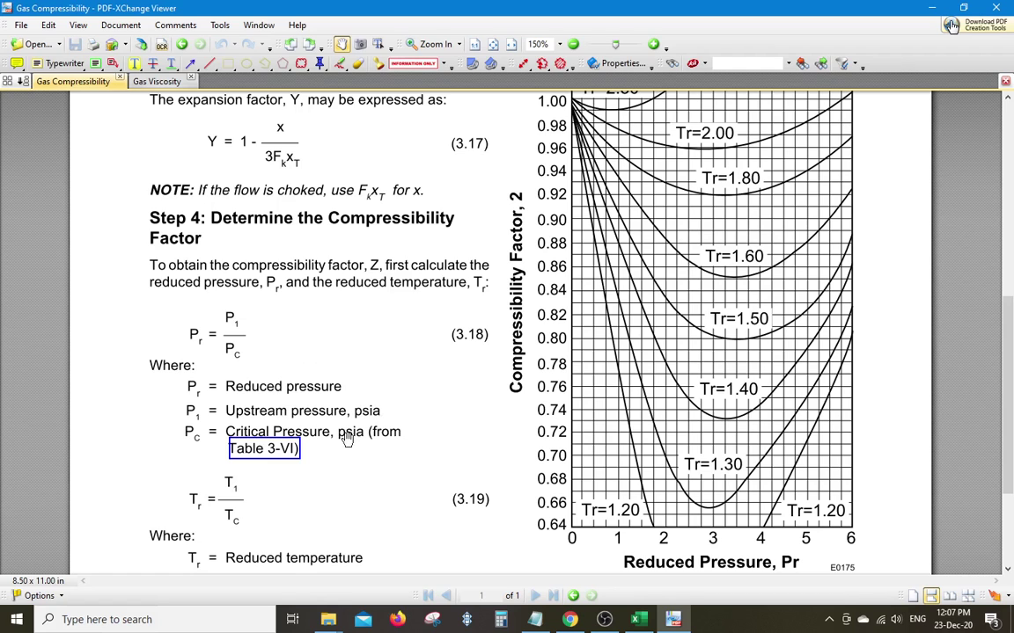
pyautogui.scroll(1, 497, 313)
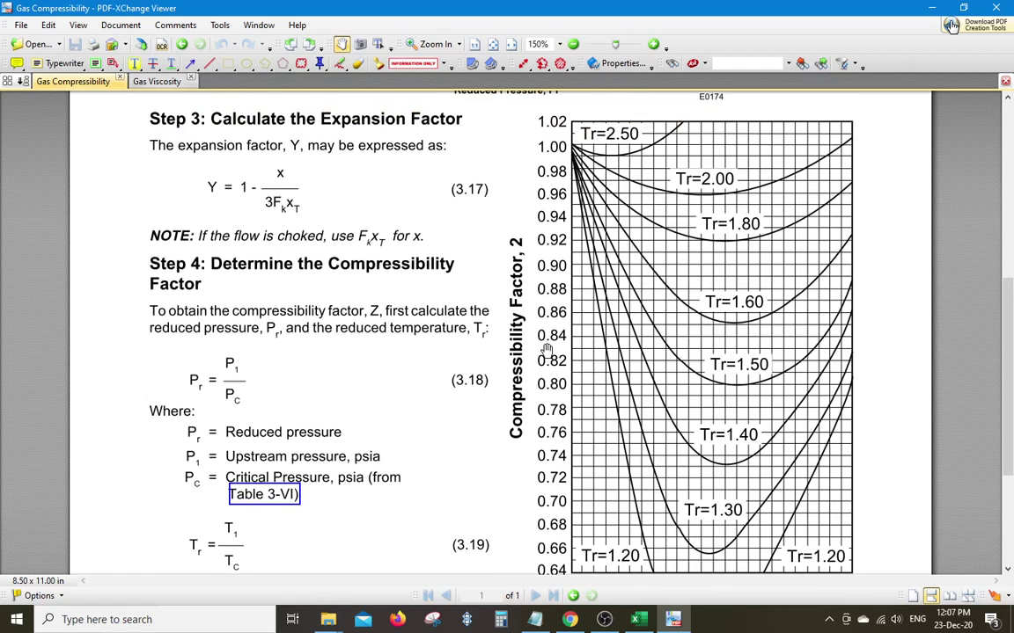
pyautogui.scroll(-2, 634, 361)
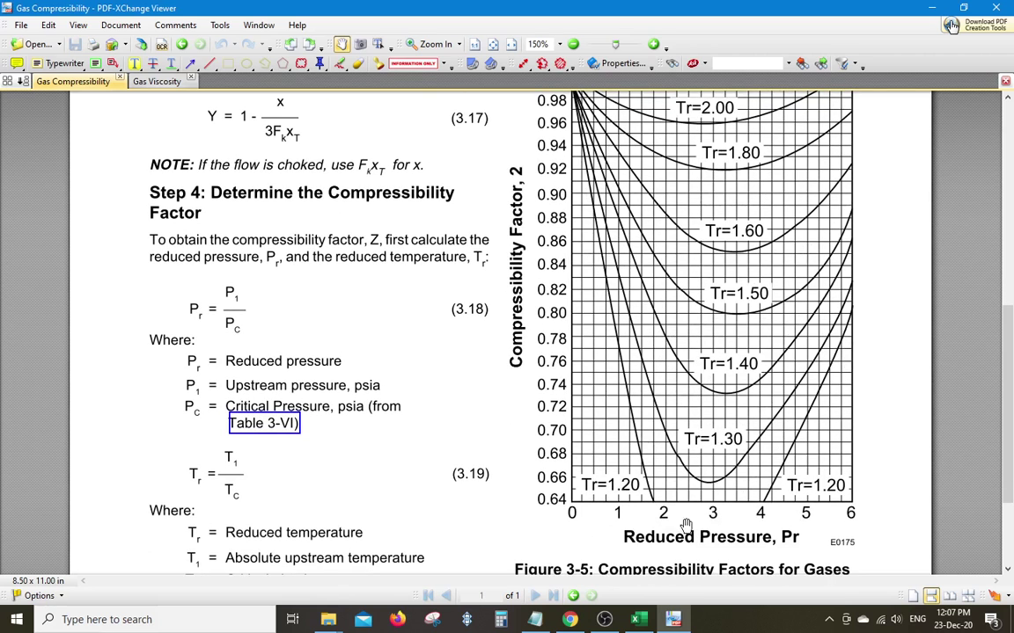
pyautogui.scroll(-1, 601, 374)
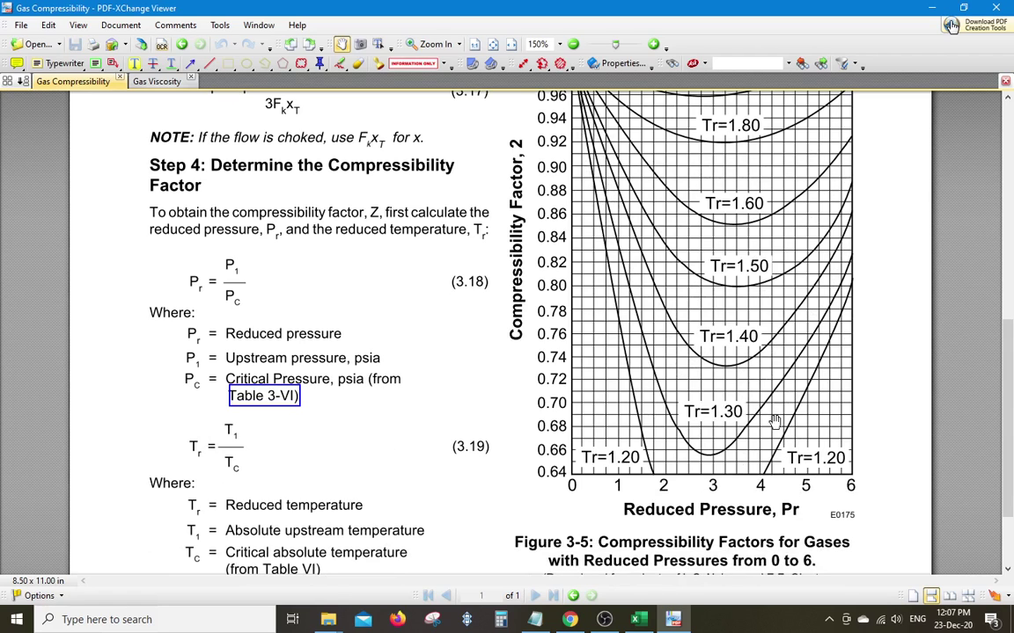
pyautogui.scroll(-3, 431, 449)
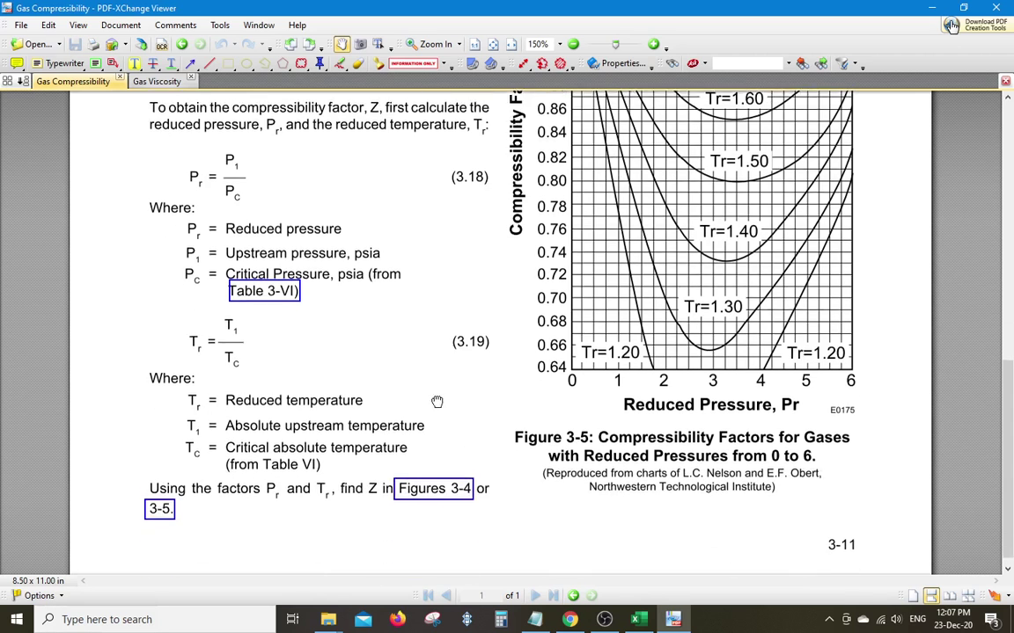
pyautogui.scroll(1, 439, 357)
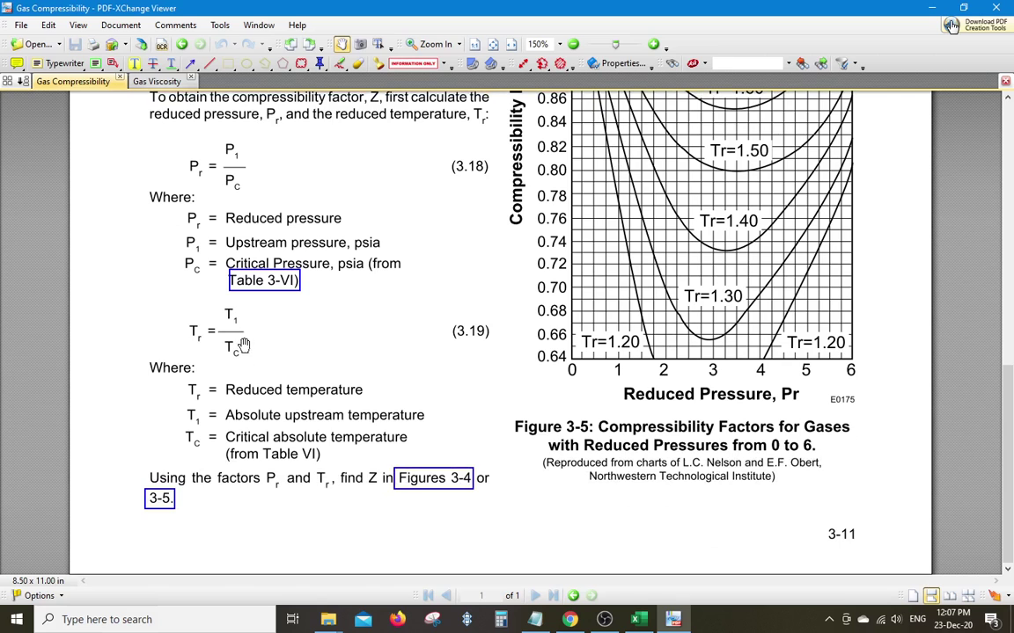
pyautogui.scroll(1, 444, 303)
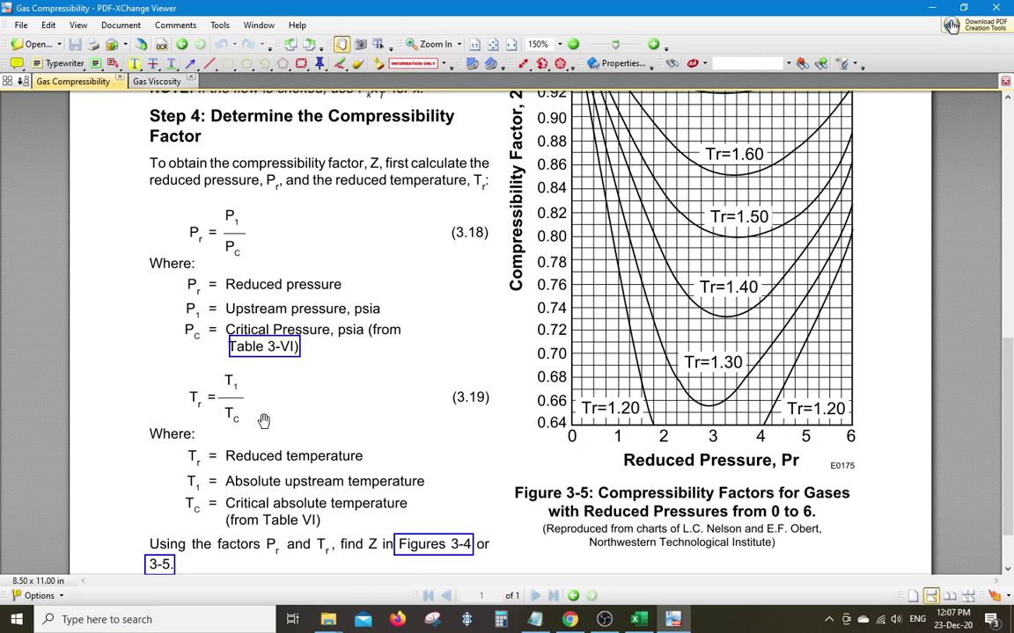
pyautogui.scroll(-1, 264, 424)
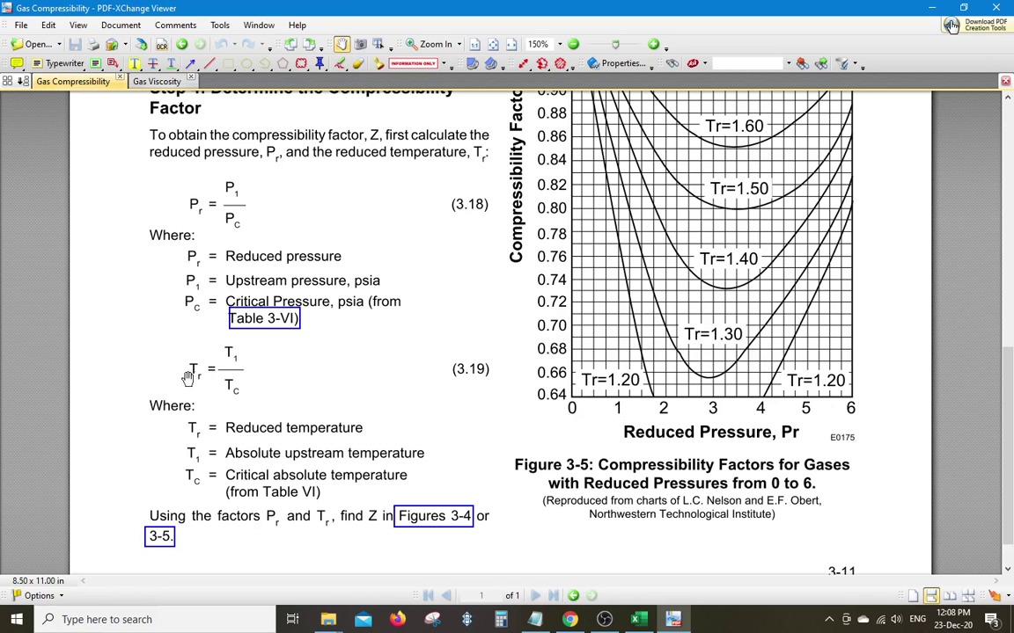
pyautogui.scroll(3, 686, 231)
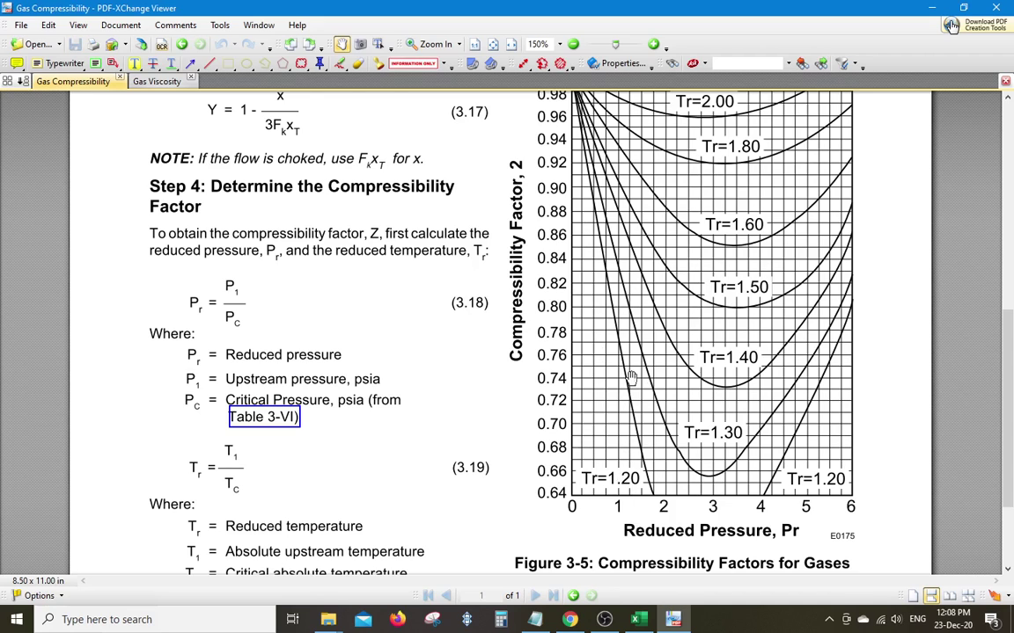
# Step: Draw an arrow on Figure 3-5 rising from a reduced pressure of about 1 to the Tr=1.20 curve, adjusting both its ends
pyautogui.click(190, 64)
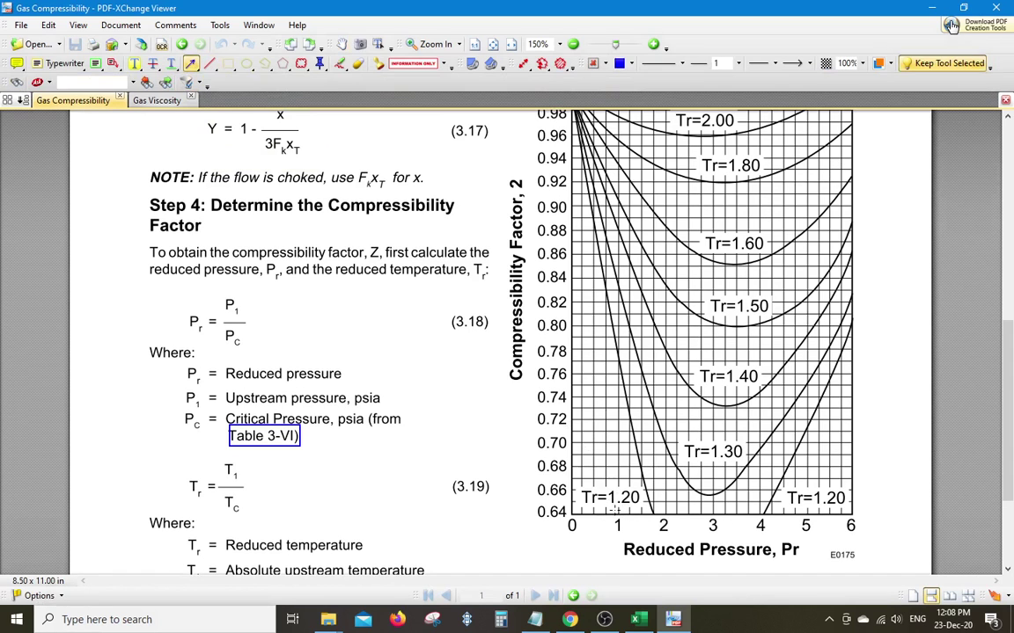
pyautogui.moveTo(620, 431)
pyautogui.mouseDown()
pyautogui.moveTo(620, 391)
pyautogui.moveTo(607, 470)
pyautogui.moveTo(619, 377)
pyautogui.mouseUp()
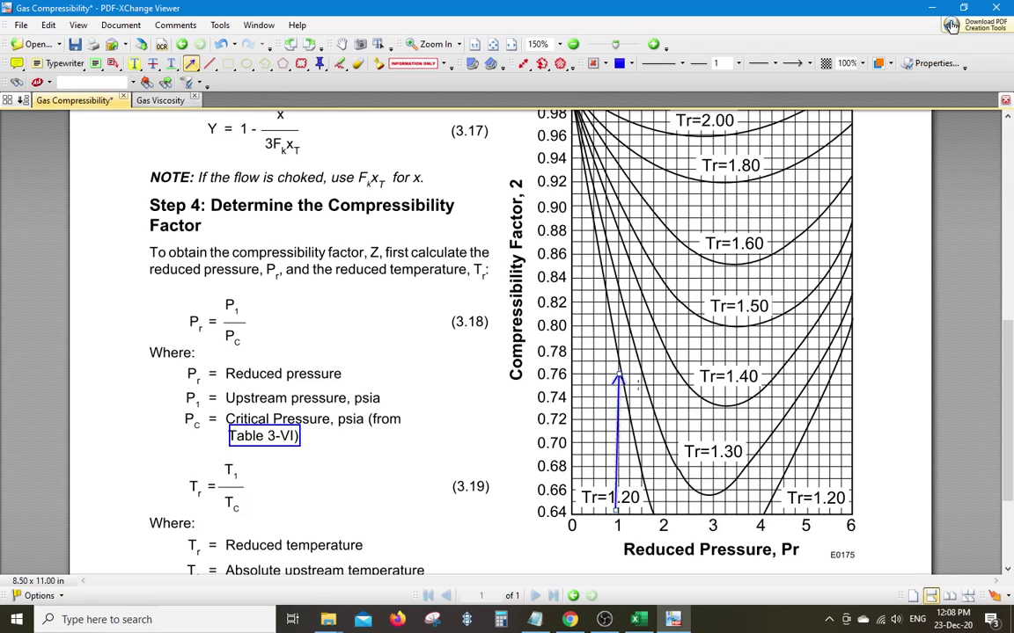
pyautogui.moveTo(619, 379); pyautogui.dragTo(618, 364)
pyautogui.moveTo(616, 511); pyautogui.dragTo(624, 498)
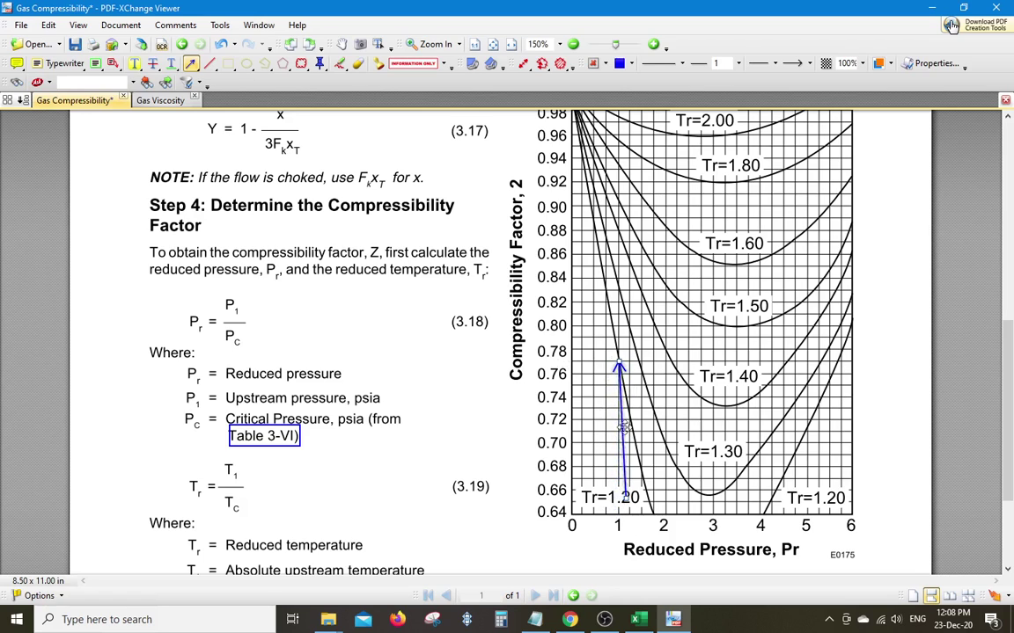
# Step: Reposition the arrow to rise from a reduced pressure of about 3.5 to the Tr=1.50 curve, and move it off the chart beside equation 3.18
pyautogui.moveTo(736, 479); pyautogui.dragTo(728, 339)
pyautogui.moveTo(728, 403)
pyautogui.mouseDown()
pyautogui.moveTo(718, 398)
pyautogui.moveTo(740, 392)
pyautogui.mouseUp()
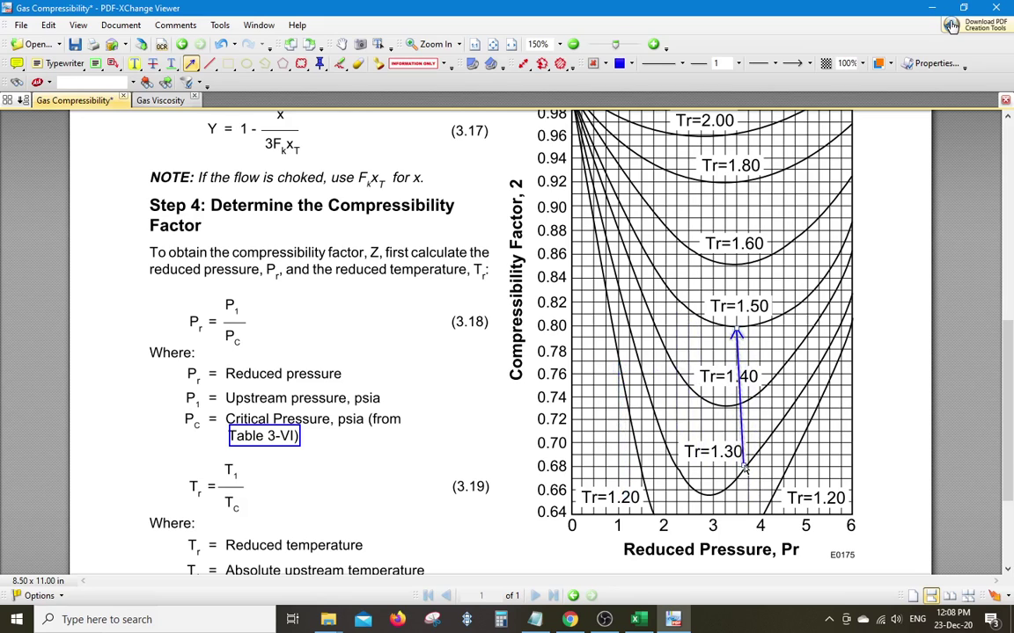
pyautogui.moveTo(745, 470); pyautogui.dragTo(737, 521)
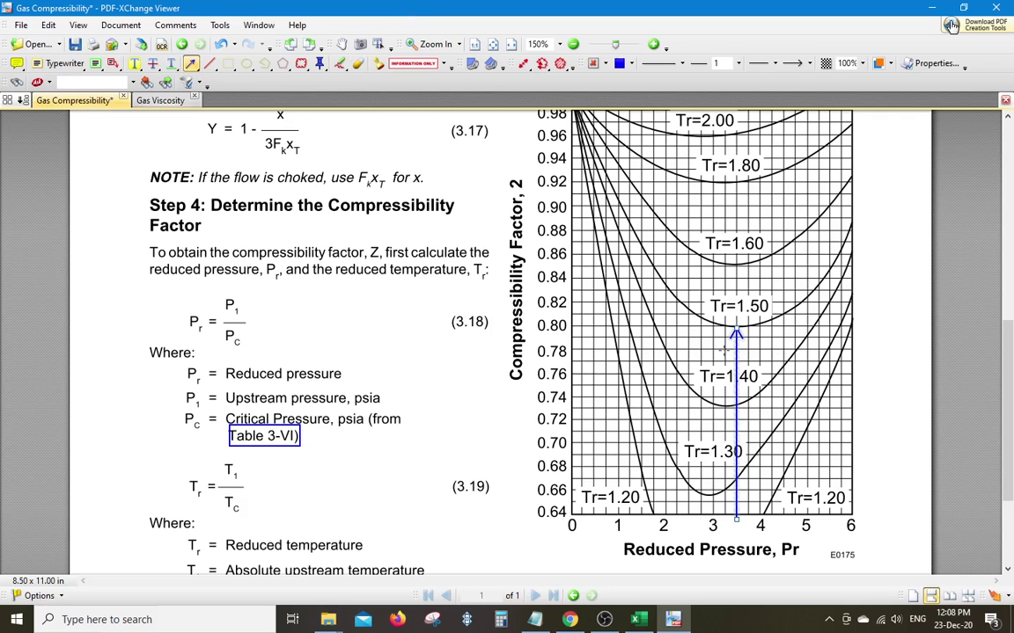
pyautogui.click(341, 43)
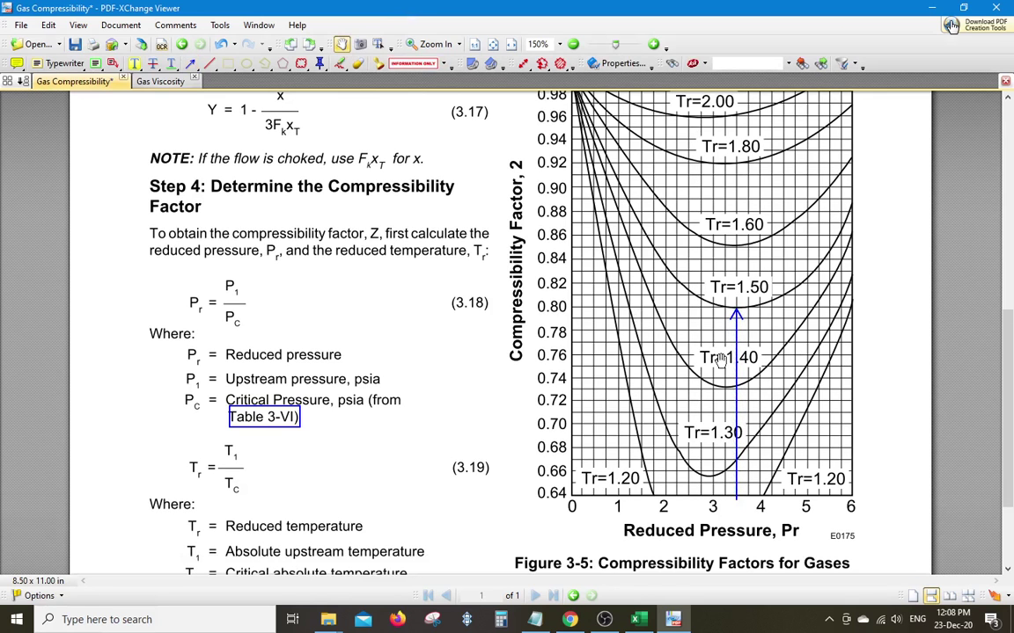
pyautogui.moveTo(732, 357); pyautogui.dragTo(401, 368)
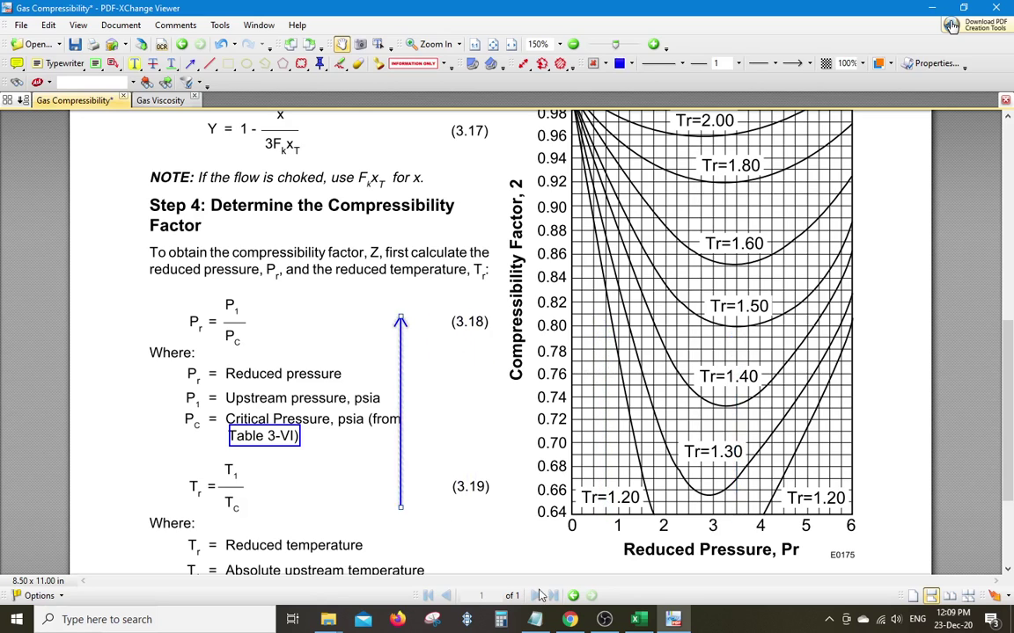
# Step: Switch to the Gas Compressibility Viscosity workbook in Excel and check the first and last reduced temperatures in the Gas Compressibility Factor table
pyautogui.click(513, 498)
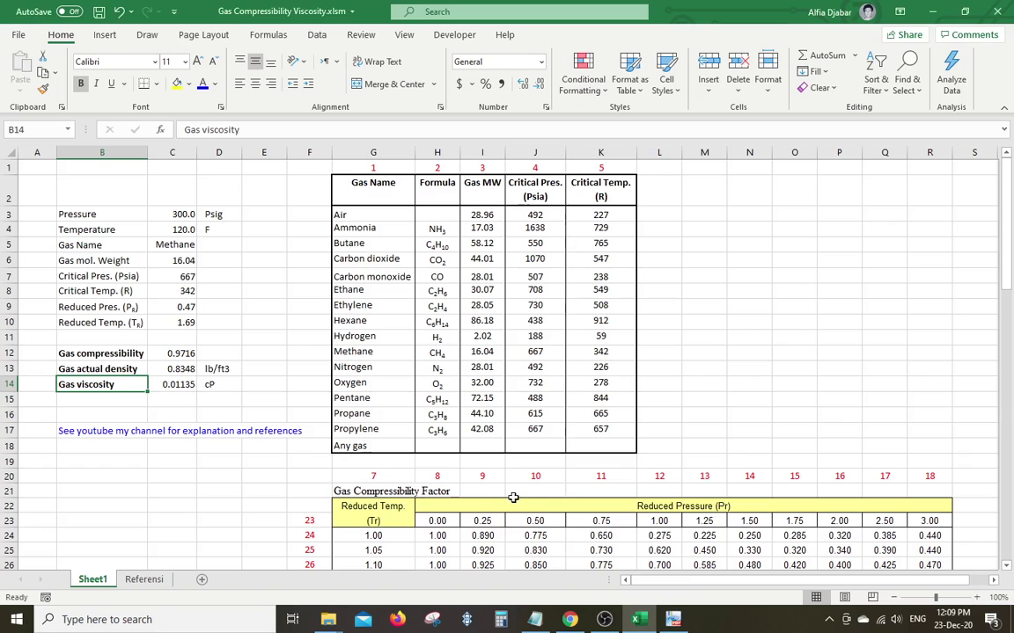
pyautogui.scroll(-5, 671, 425)
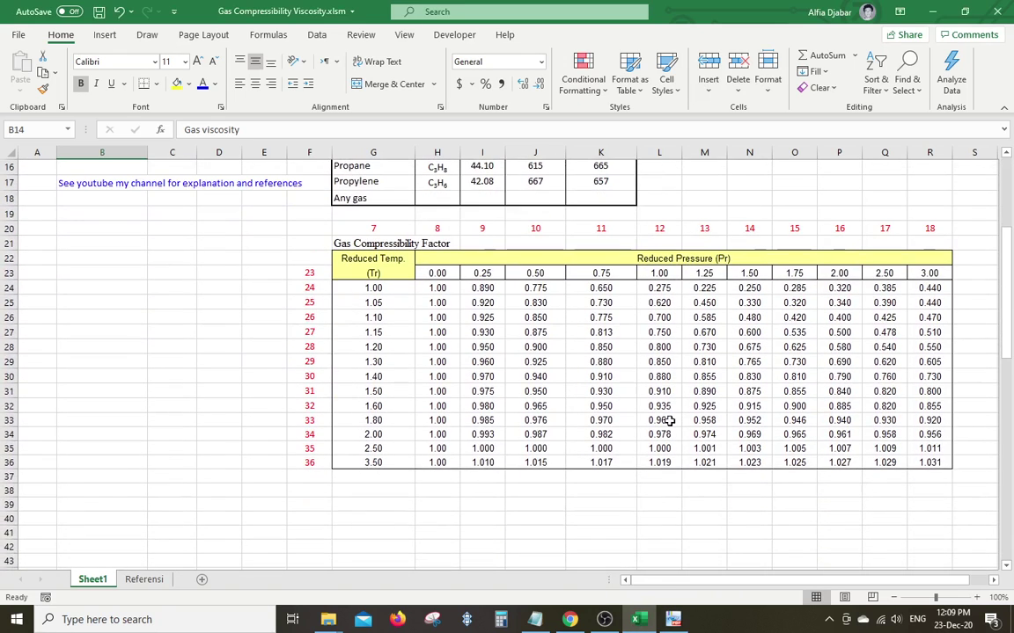
pyautogui.click(371, 287)
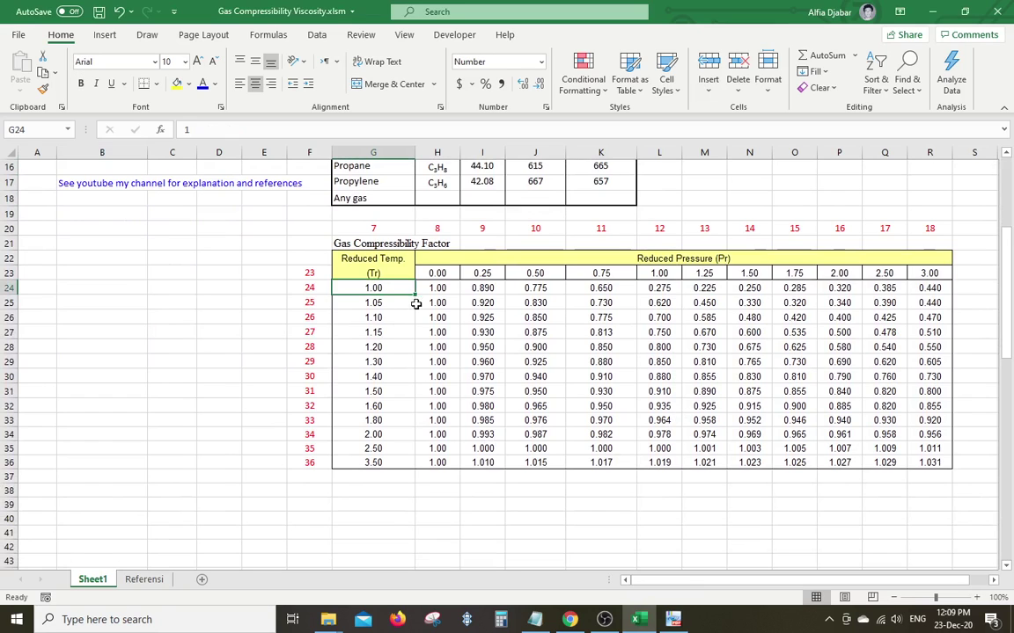
pyautogui.click(375, 302)
pyautogui.click(376, 287)
pyautogui.click(373, 462)
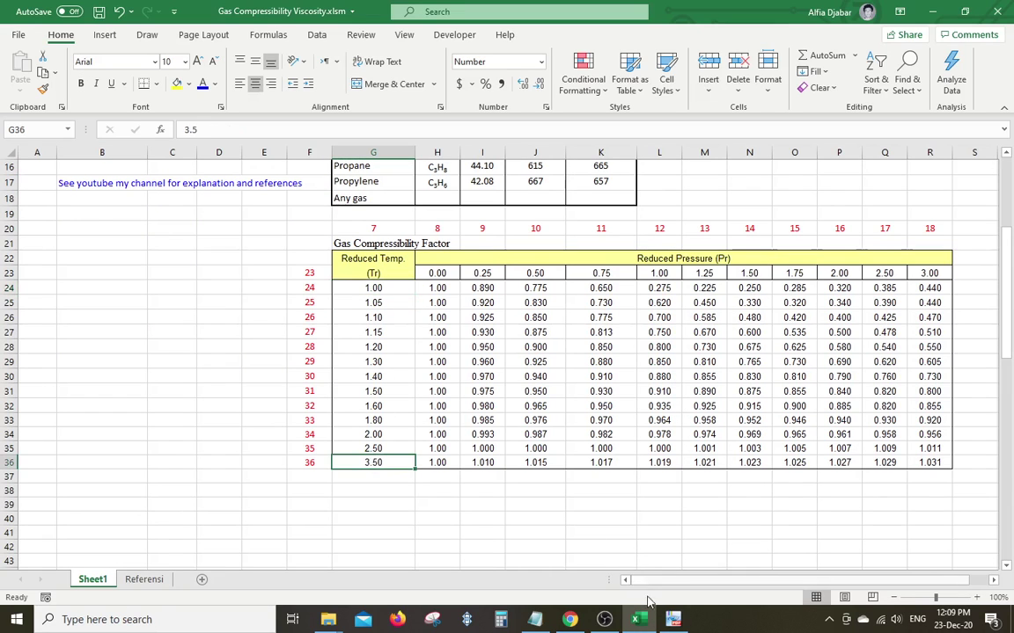
# Step: Return to the Gas Compressibility PDF and examine Figure 3-5 and an enlarged Figure 3-4, covering reduced pressures from 0 to 40
pyautogui.click(672, 621)
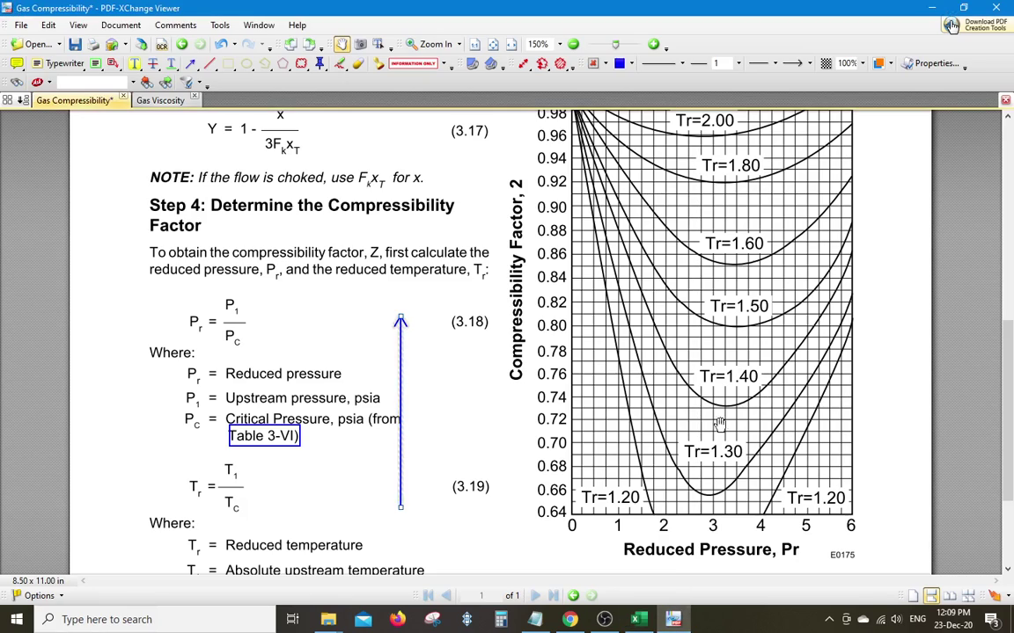
pyautogui.scroll(-1, 684, 498)
pyautogui.scroll(-3, 685, 499)
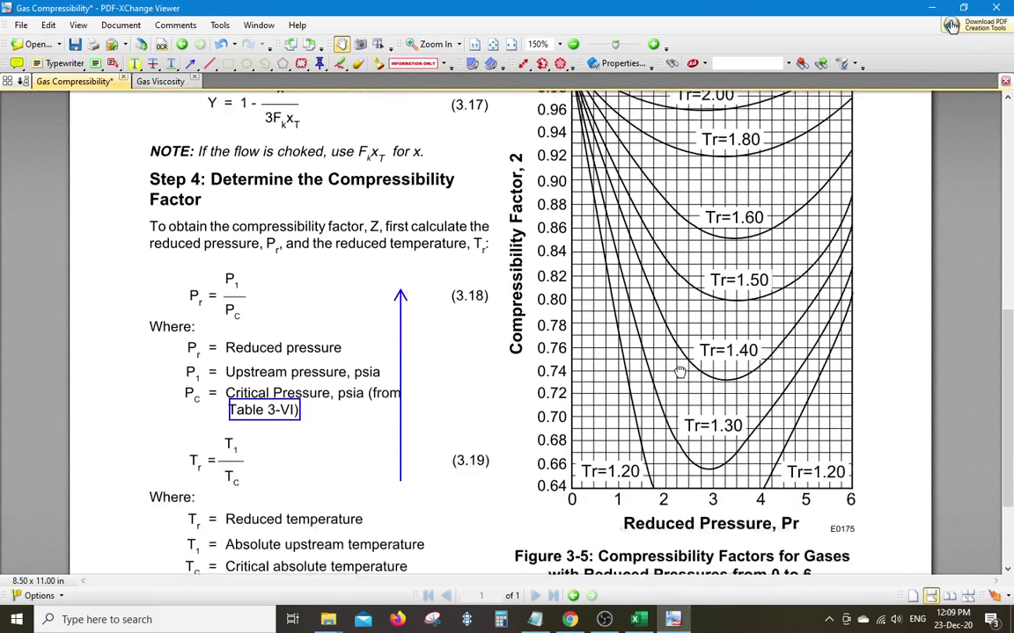
pyautogui.scroll(4, 642, 291)
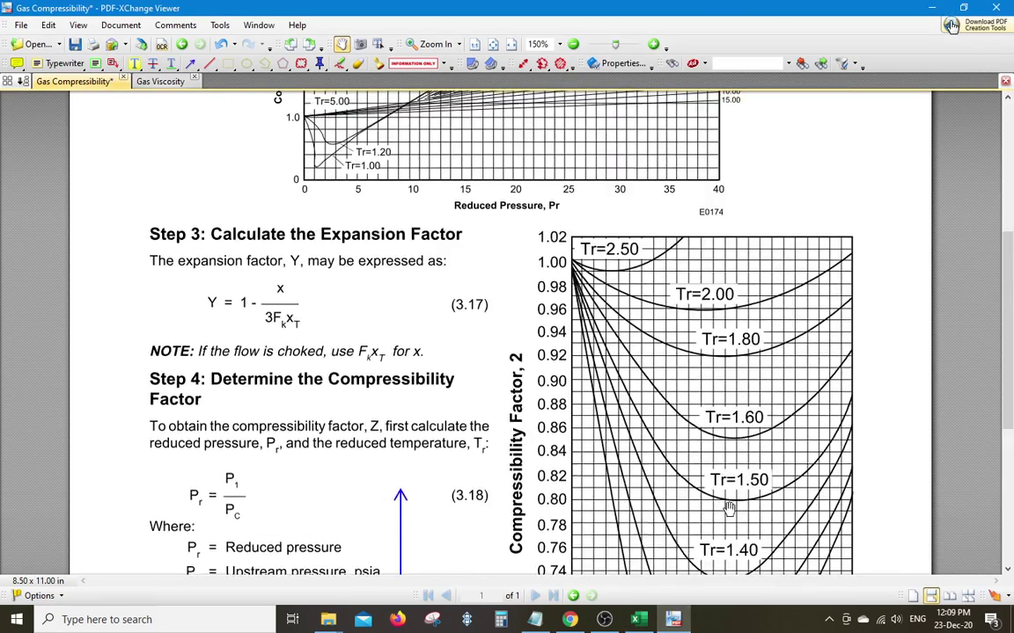
pyautogui.scroll(4, 567, 417)
pyautogui.scroll(1, 567, 417)
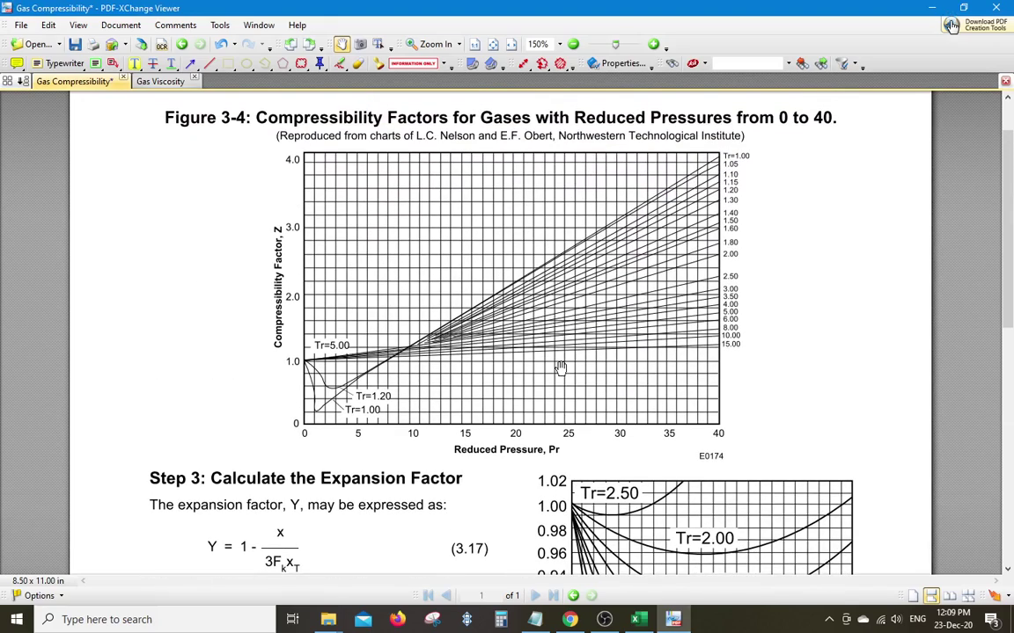
pyautogui.keyDown('ctrl'); pyautogui.scroll(1, 573, 328); pyautogui.keyUp('ctrl')
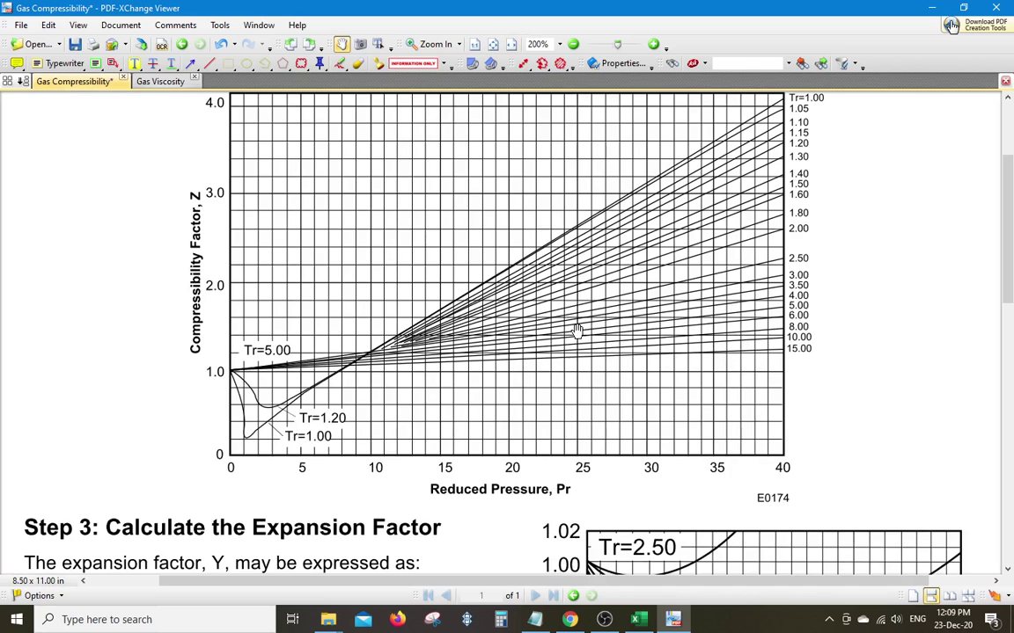
pyautogui.keyDown('ctrl'); pyautogui.scroll(1, 576, 332); pyautogui.keyUp('ctrl')
pyautogui.keyDown('ctrl'); pyautogui.scroll(-1, 494, 384); pyautogui.keyUp('ctrl')
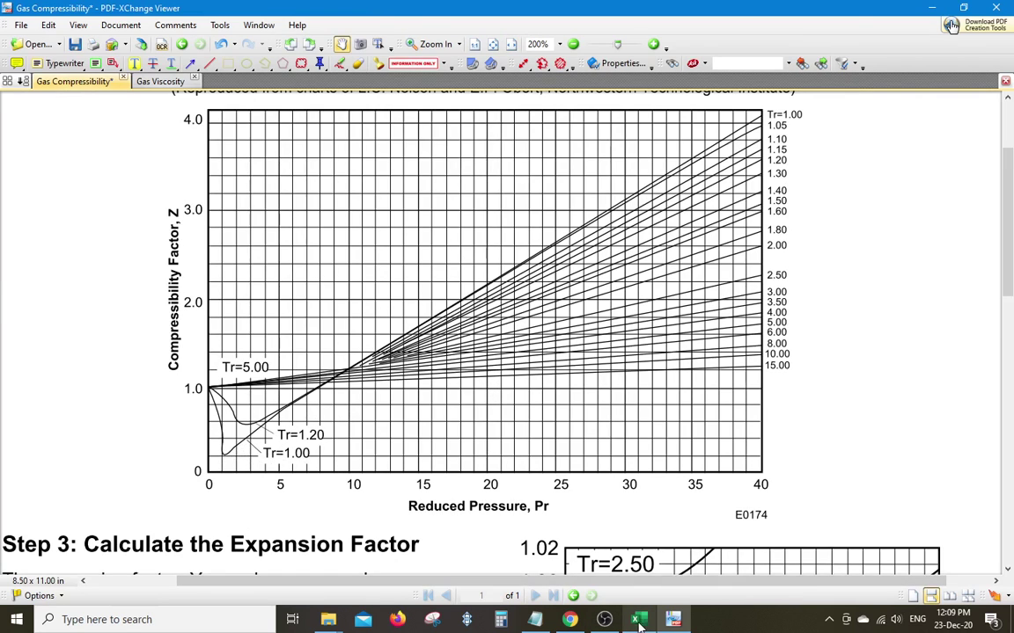
# Step: Compare the reduced temperature range of the Excel compressibility table with the curve labels on Figure 3-4 in the PDF
pyautogui.hotkey('alt', 'Tab')
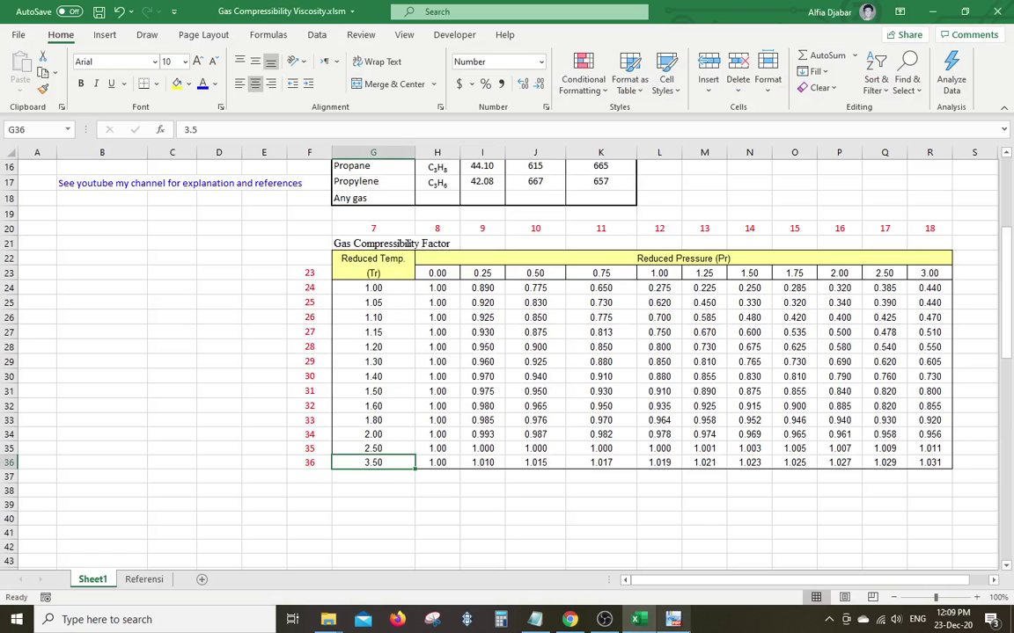
pyautogui.click(673, 621)
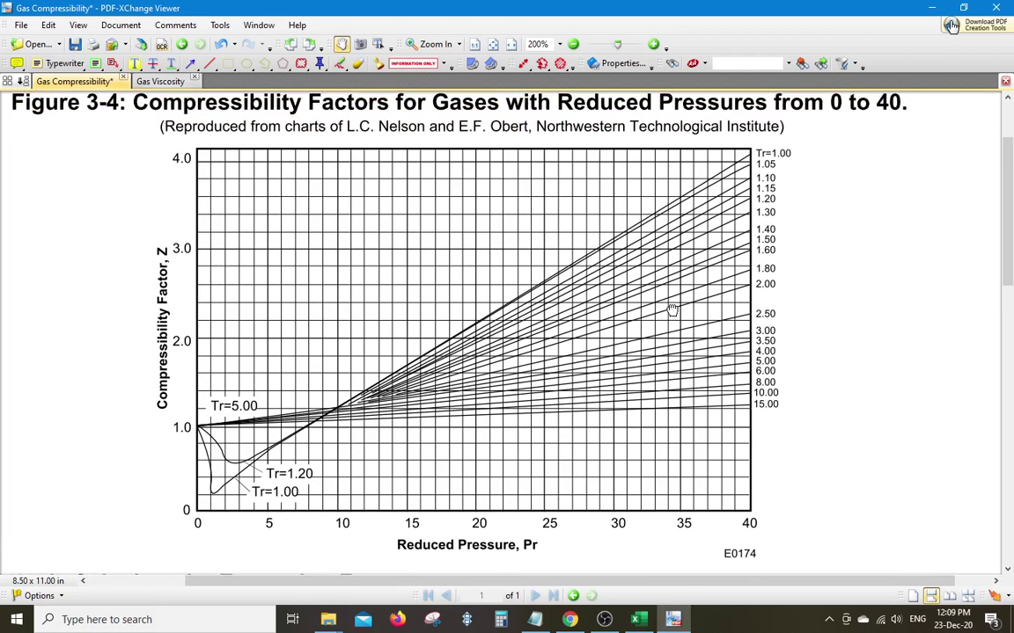
pyautogui.scroll(1, 674, 300)
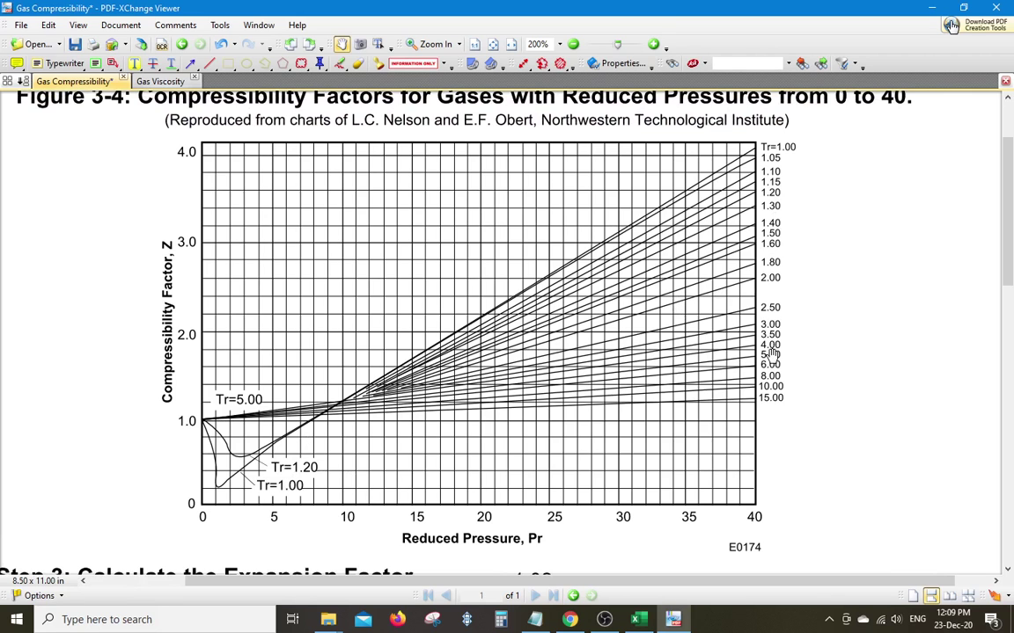
pyautogui.scroll(1, 832, 335)
pyautogui.scroll(-1, 835, 335)
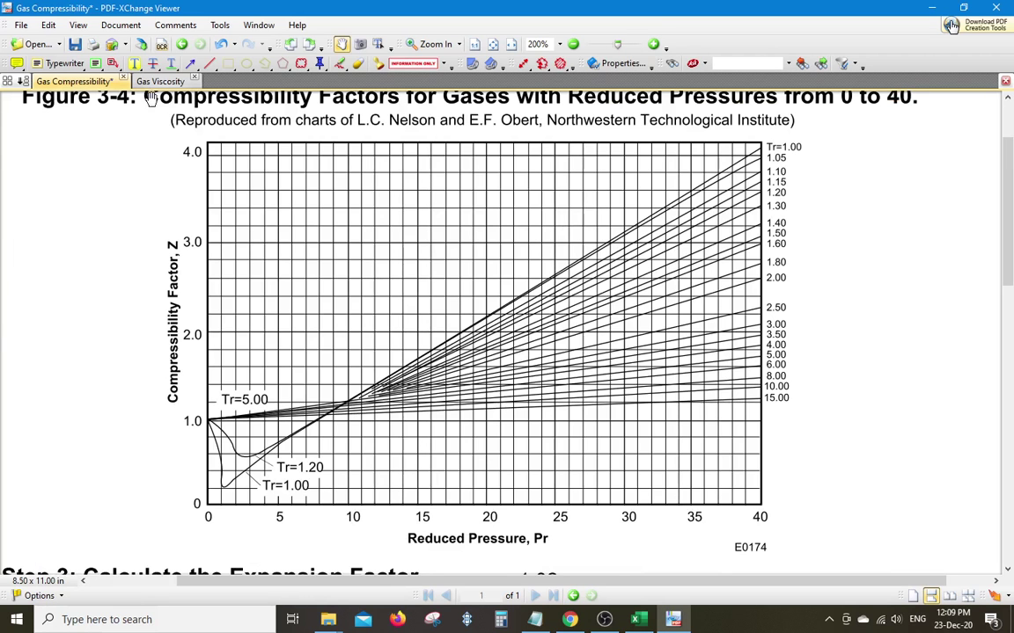
# Step: Draw an arrow on Figure 3-4 pointing to the 3.50 reduced temperature curve label
pyautogui.click(190, 64)
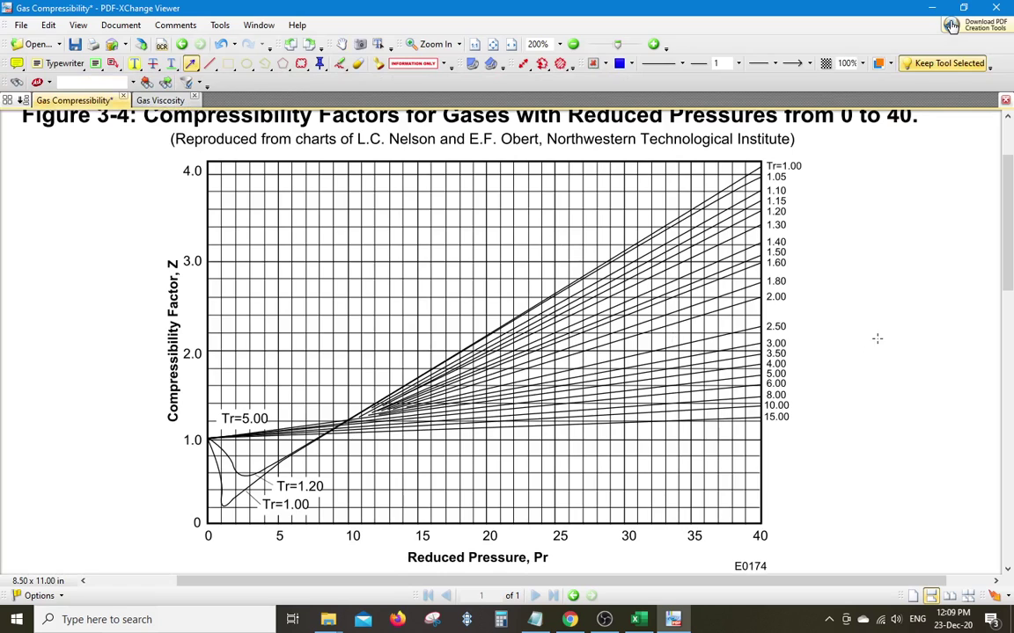
pyautogui.moveTo(876, 338); pyautogui.dragTo(795, 353)
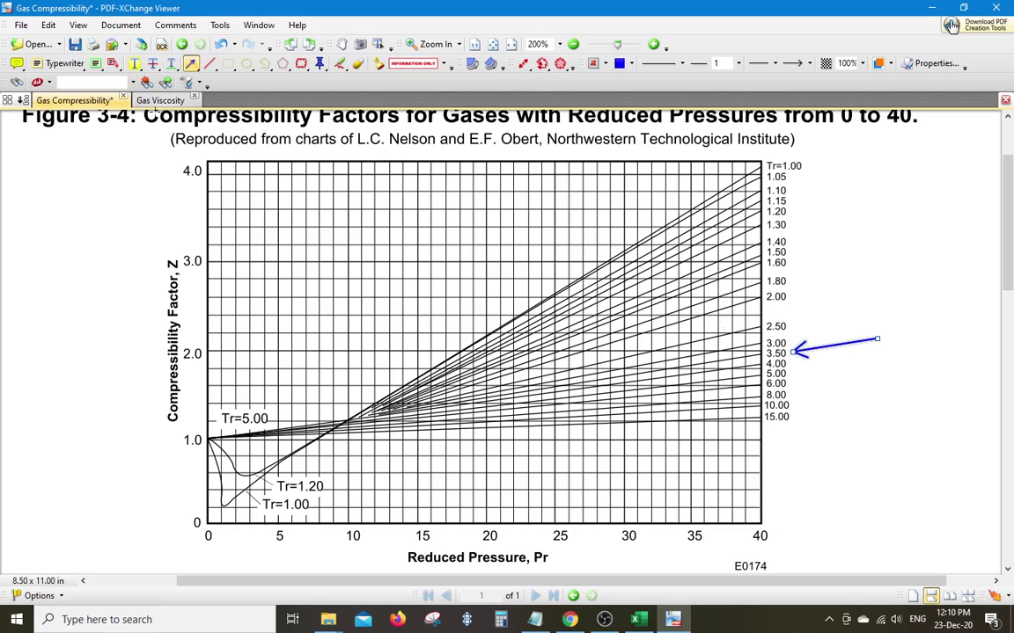
pyautogui.moveTo(169, 100)
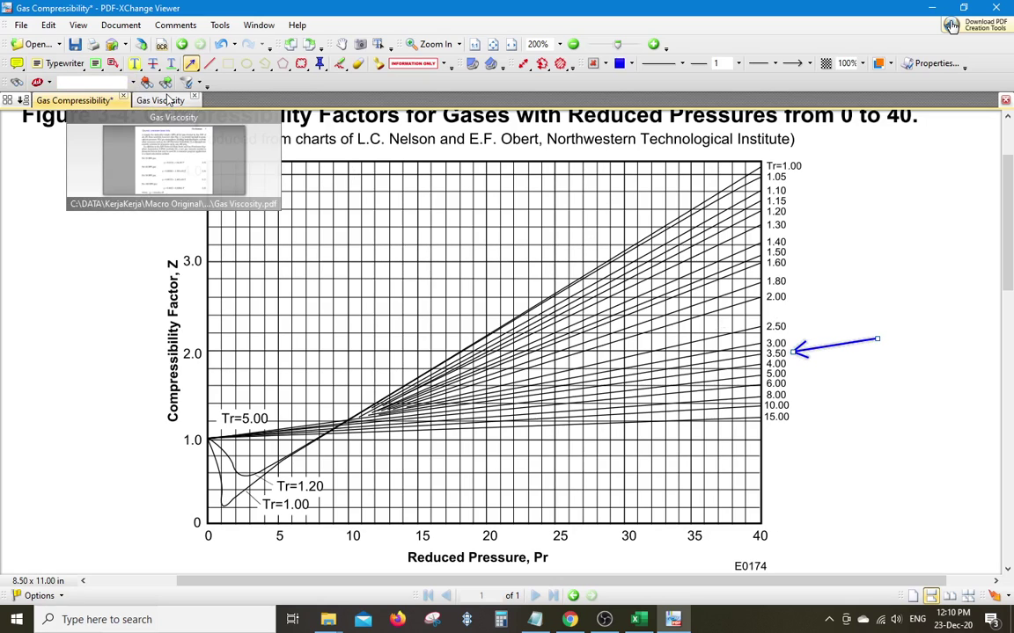
pyautogui.click(340, 45)
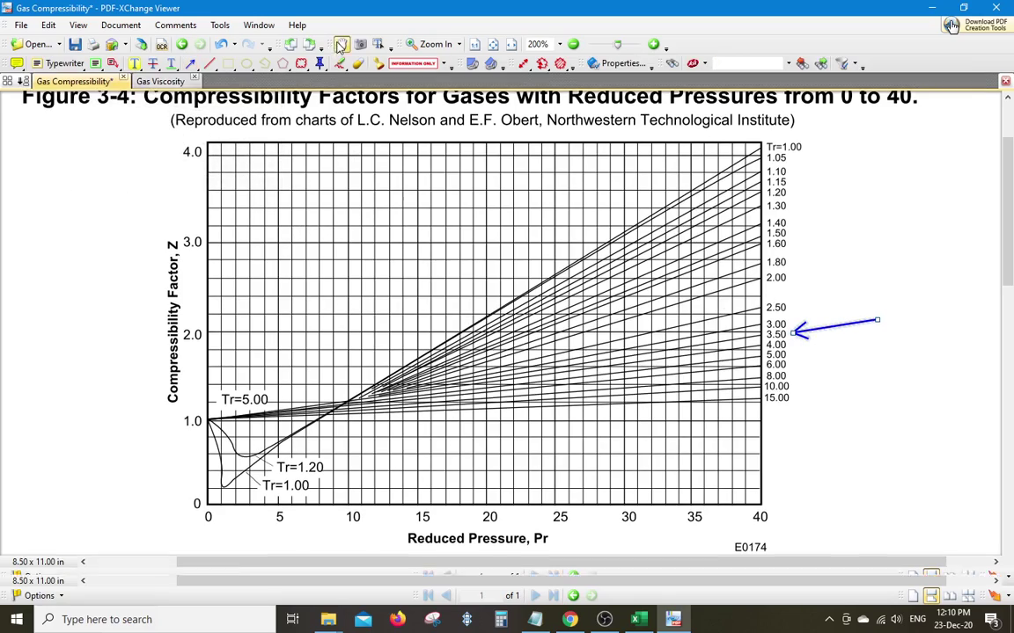
pyautogui.scroll(-6, 368, 344)
pyautogui.scroll(-2, 368, 344)
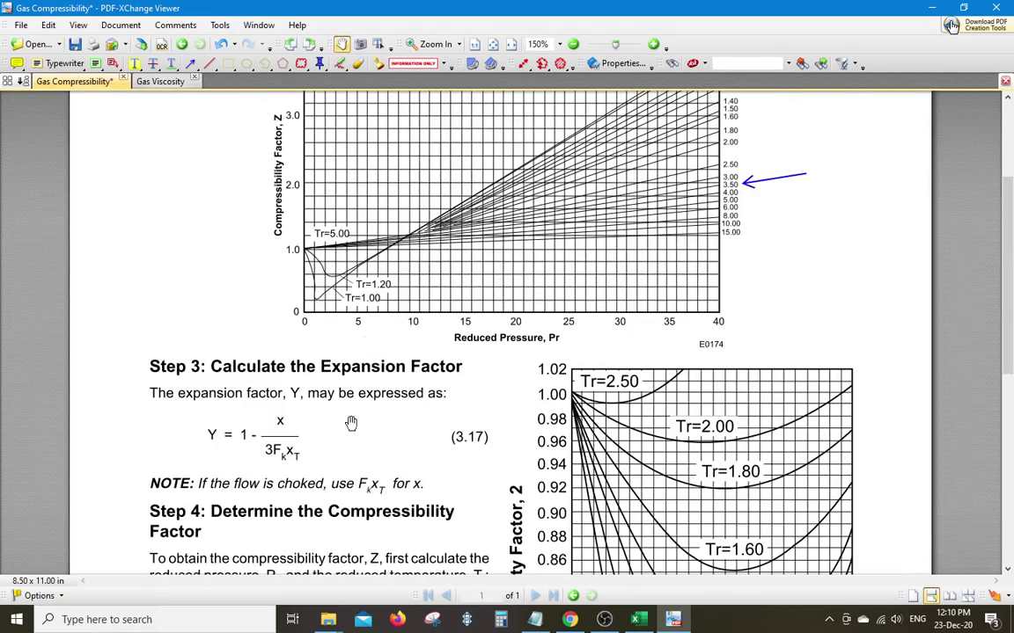
# Step: Switch from the PDF charts to the Excel workbook and check the first and last reduced pressures in the Gas Compressibility Factor table
pyautogui.scroll(-3, 351, 423)
pyautogui.scroll(-2, 340, 475)
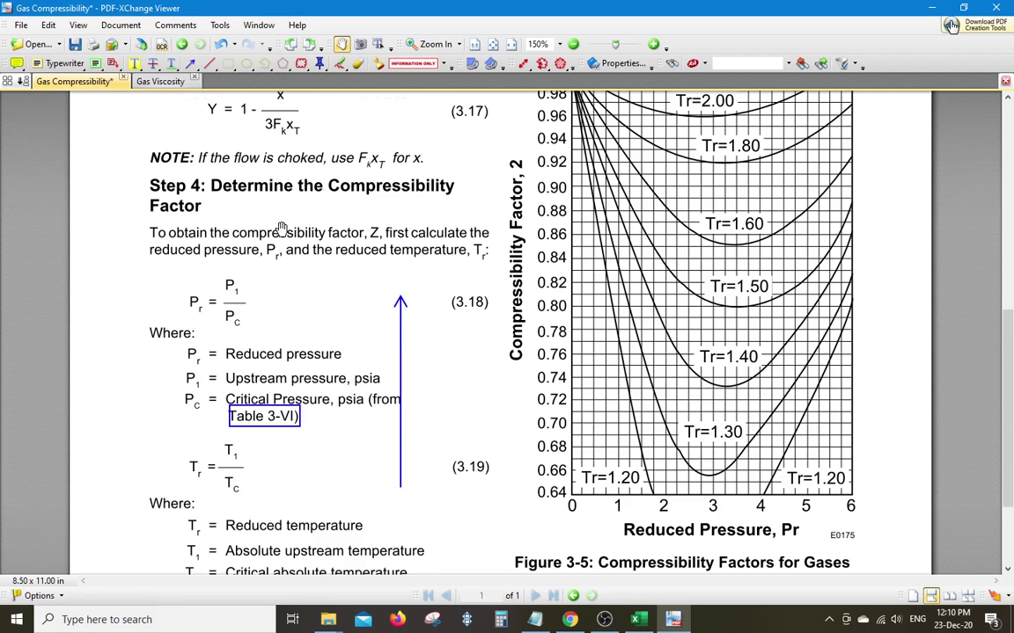
pyautogui.scroll(1, 306, 298)
pyautogui.click(653, 623)
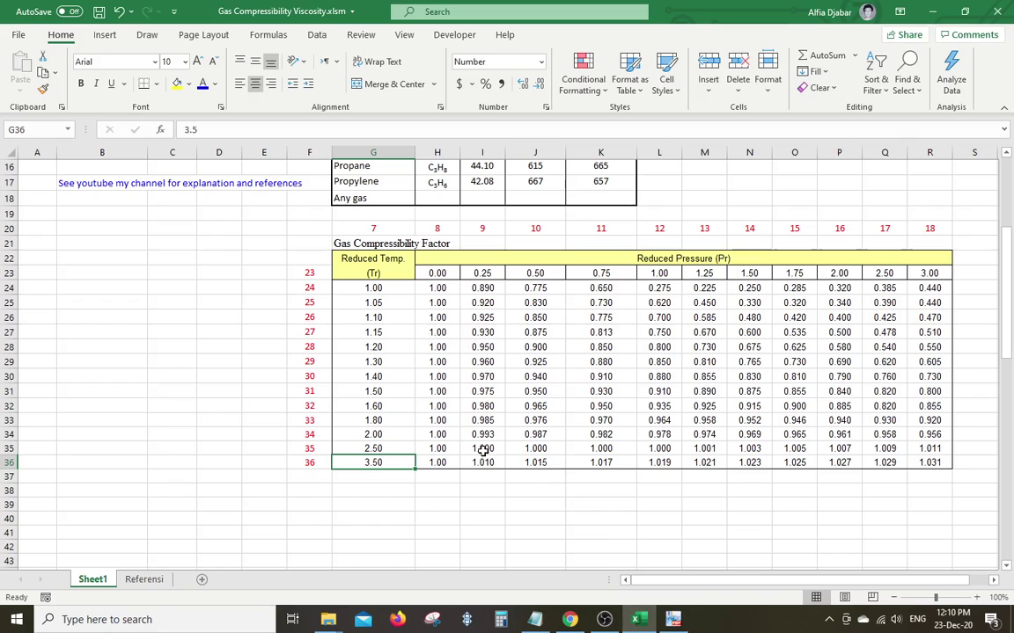
pyautogui.click(437, 273)
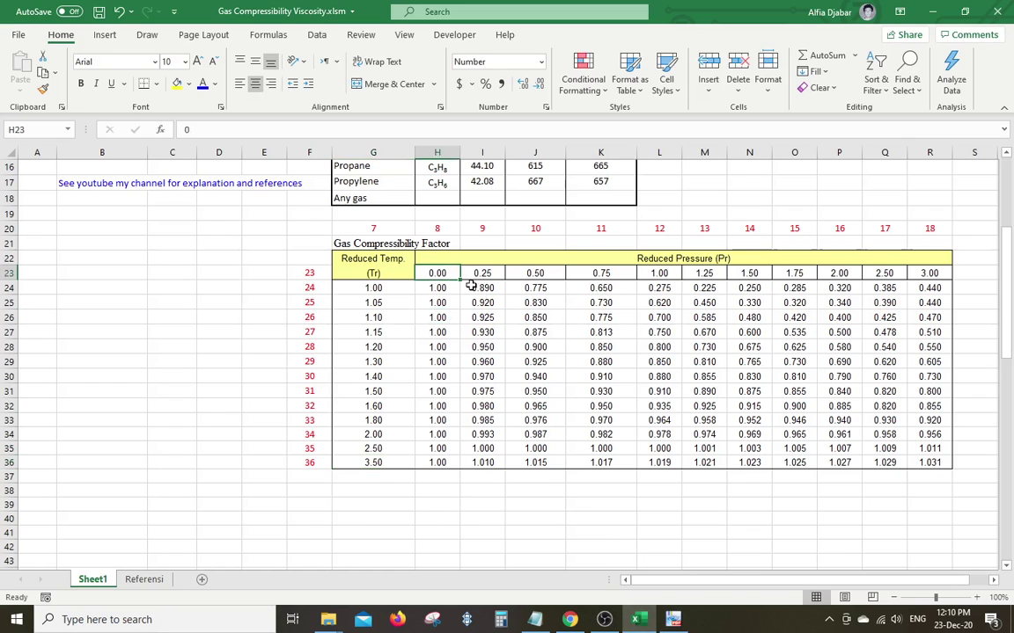
pyautogui.click(943, 274)
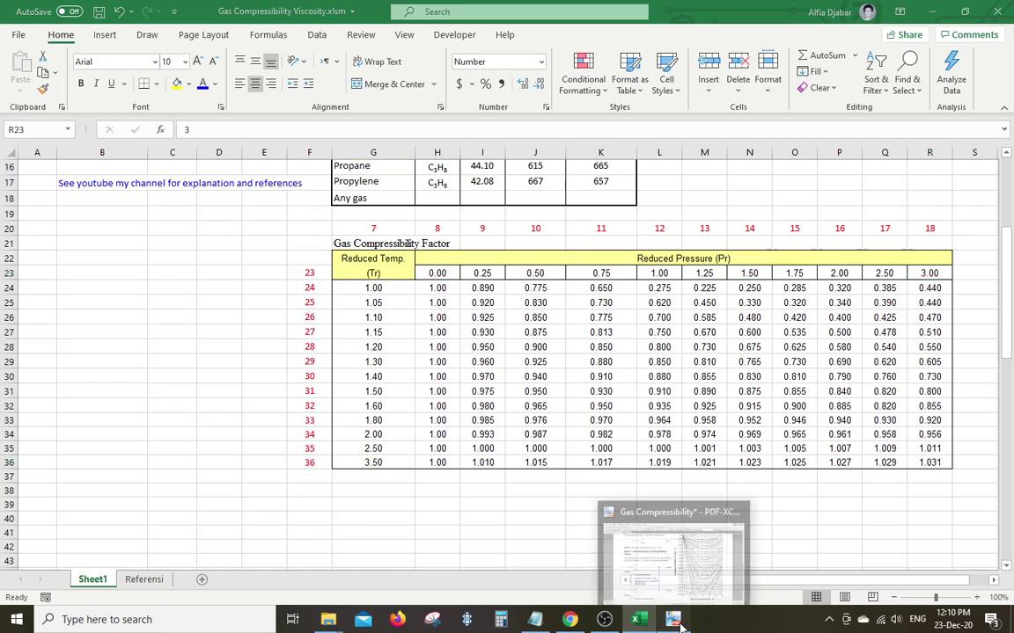
# Step: Return to the Gas Compressibility PDF and compare the reduced pressure axes of Figures 3-5 and 3-4 with the table's range
pyautogui.click(673, 619)
pyautogui.scroll(-3, 476, 305)
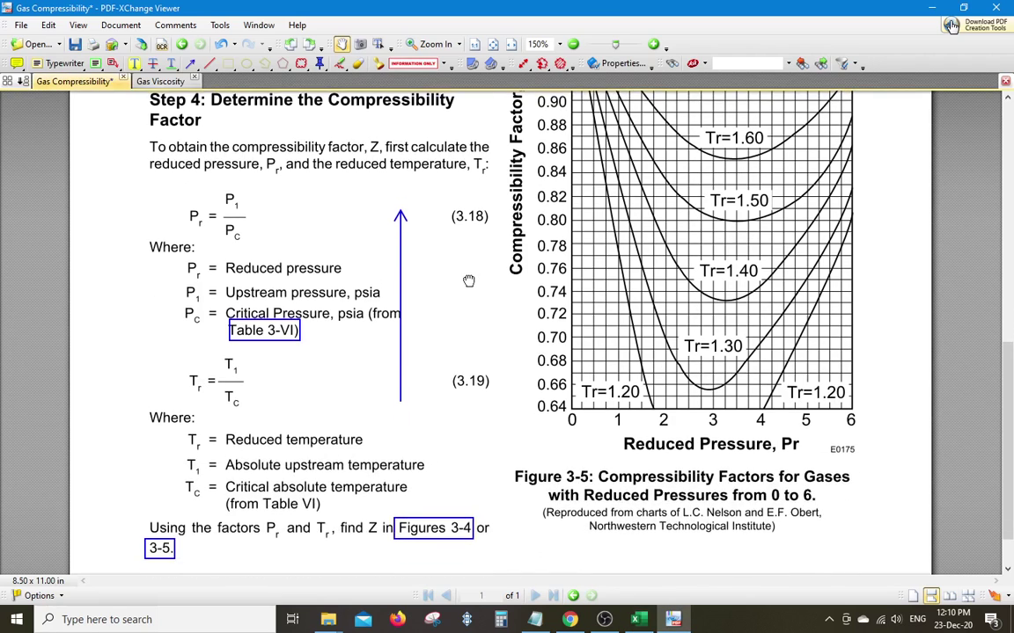
pyautogui.scroll(1, 468, 280)
pyautogui.scroll(-1, 477, 346)
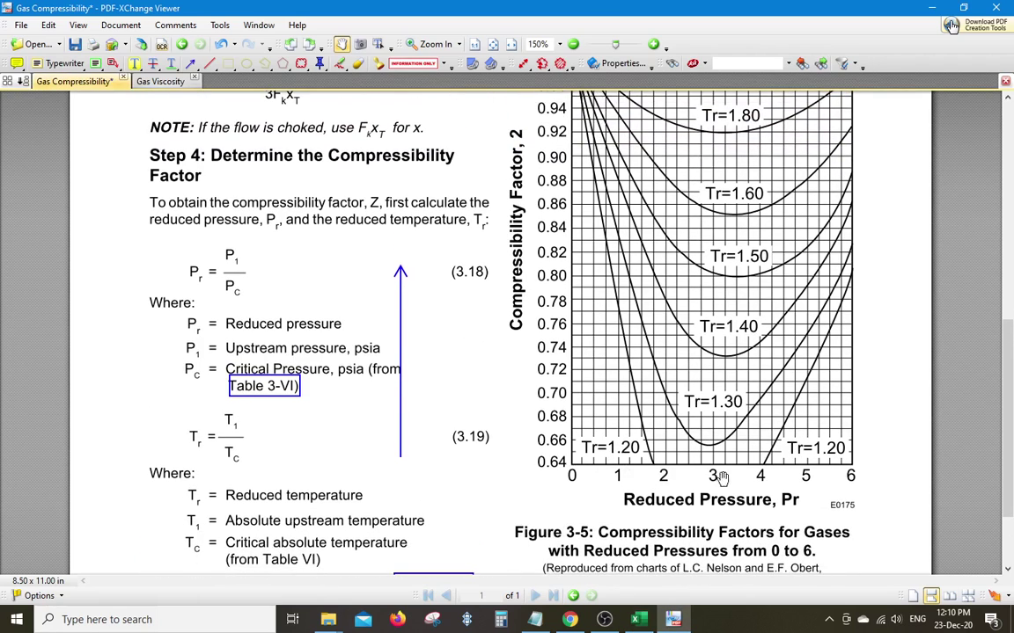
pyautogui.scroll(-1, 712, 468)
pyautogui.scroll(3, 708, 301)
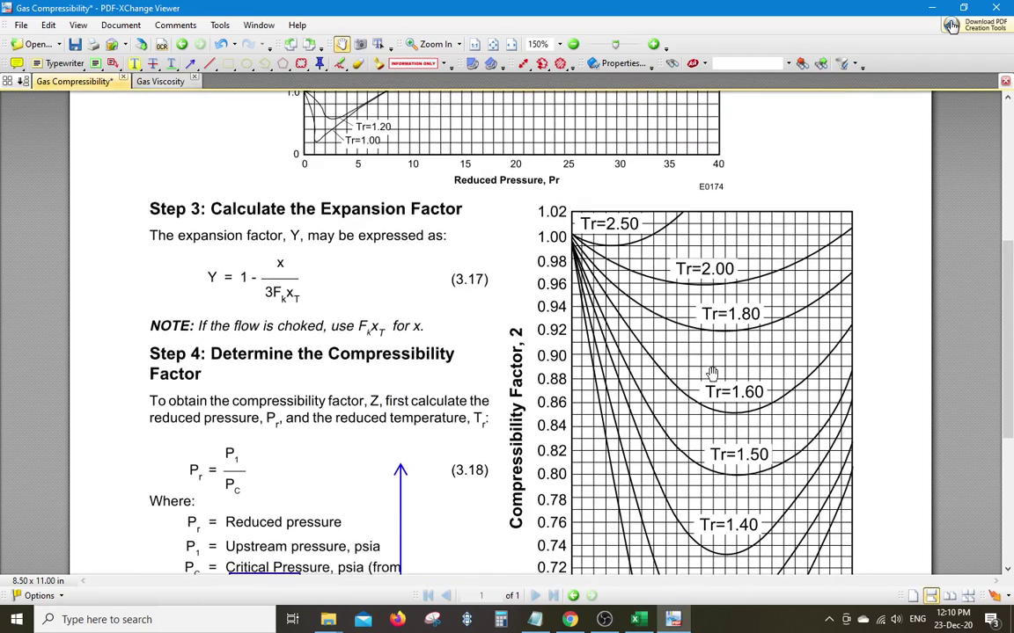
pyautogui.scroll(-3, 713, 375)
pyautogui.scroll(3, 683, 243)
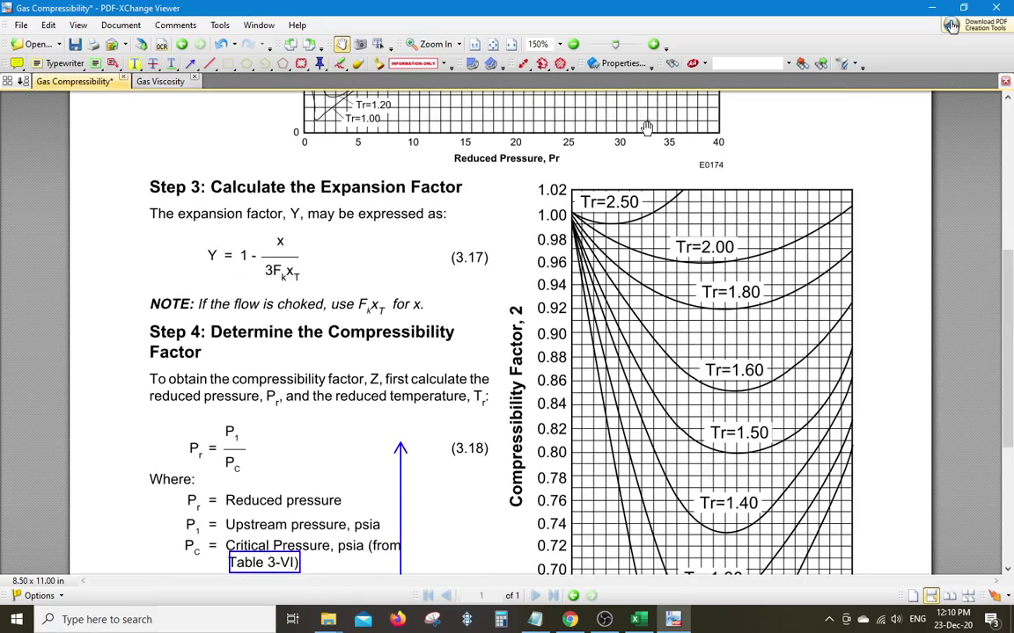
pyautogui.scroll(1, 654, 231)
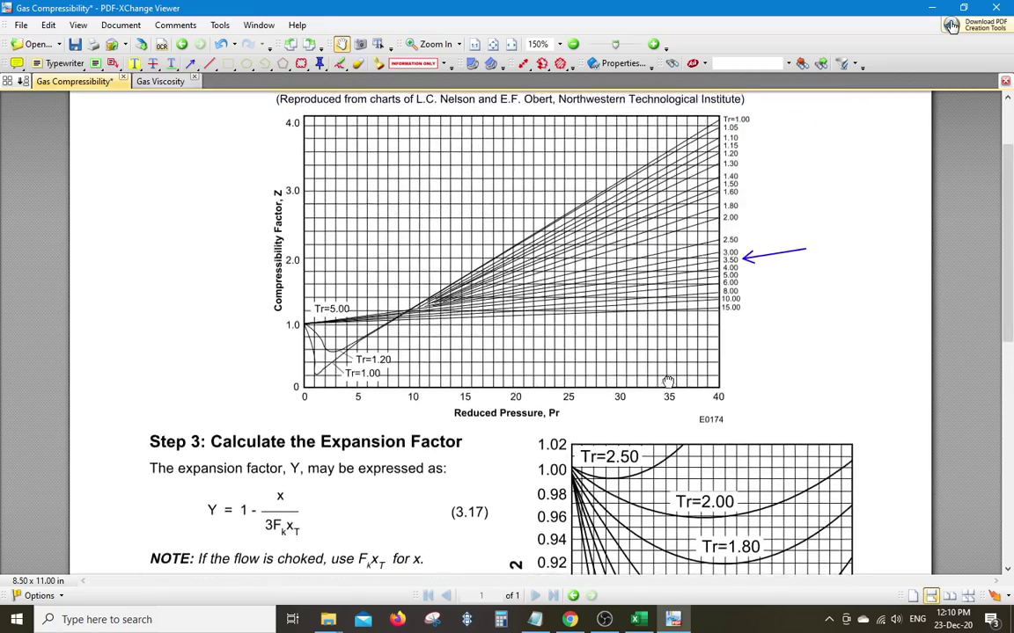
pyautogui.scroll(-3, 557, 497)
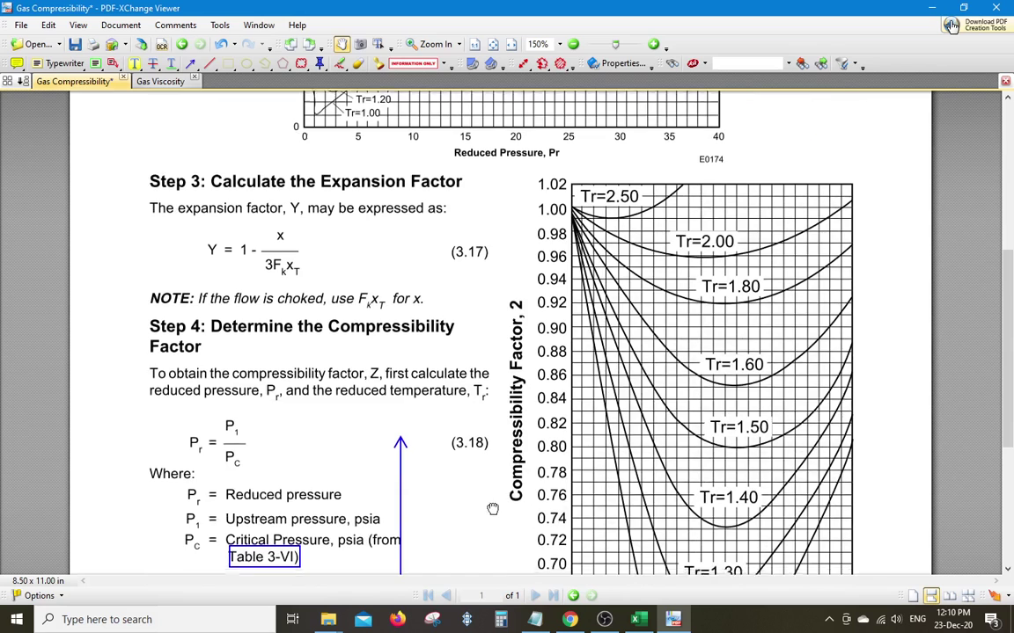
pyautogui.scroll(-2, 493, 492)
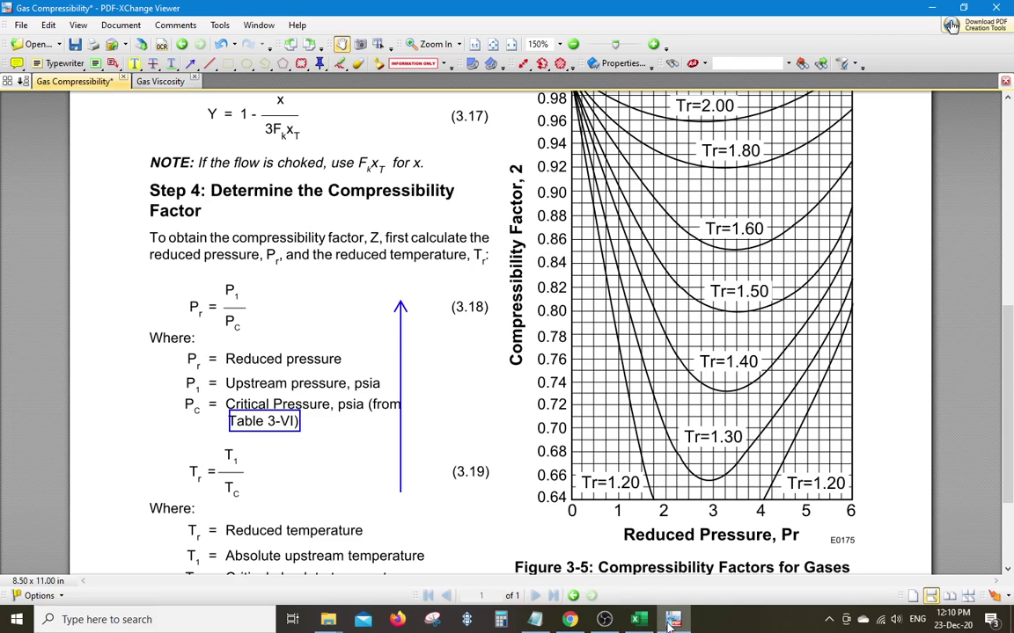
# Step: Switch to the Excel workbook and check several factors in the body of the Gas Compressibility Factor table
pyautogui.click(640, 620)
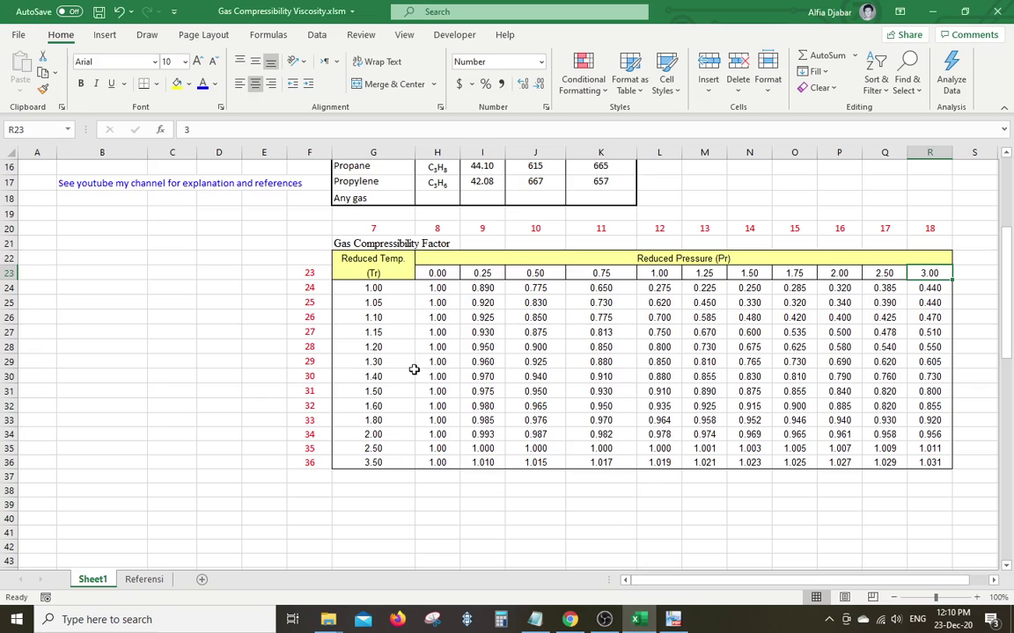
pyautogui.click(436, 288)
pyautogui.click(513, 320)
pyautogui.click(658, 342)
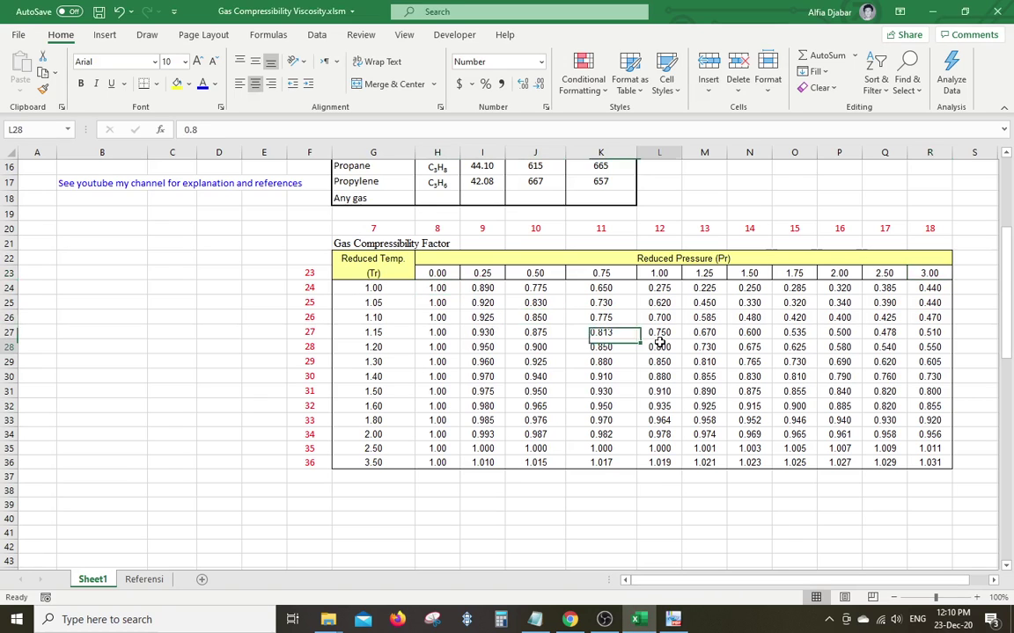
pyautogui.click(746, 345)
# Step: Bring the inputs and gas properties table into view at 115% zoom and check the critical pressure of Air
pyautogui.scroll(5, 523, 406)
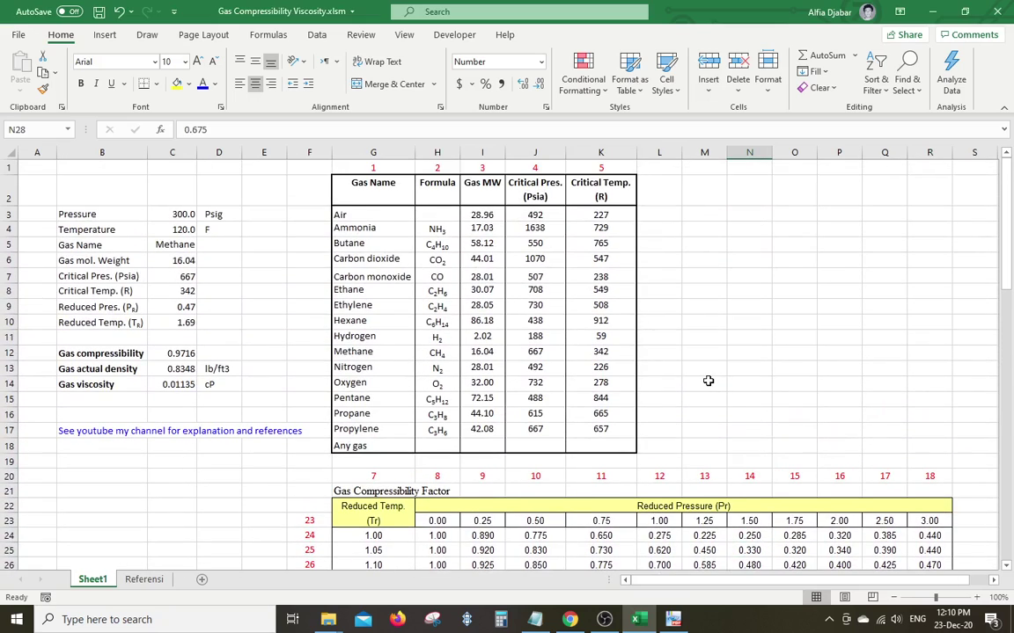
pyautogui.scroll(1, 711, 384)
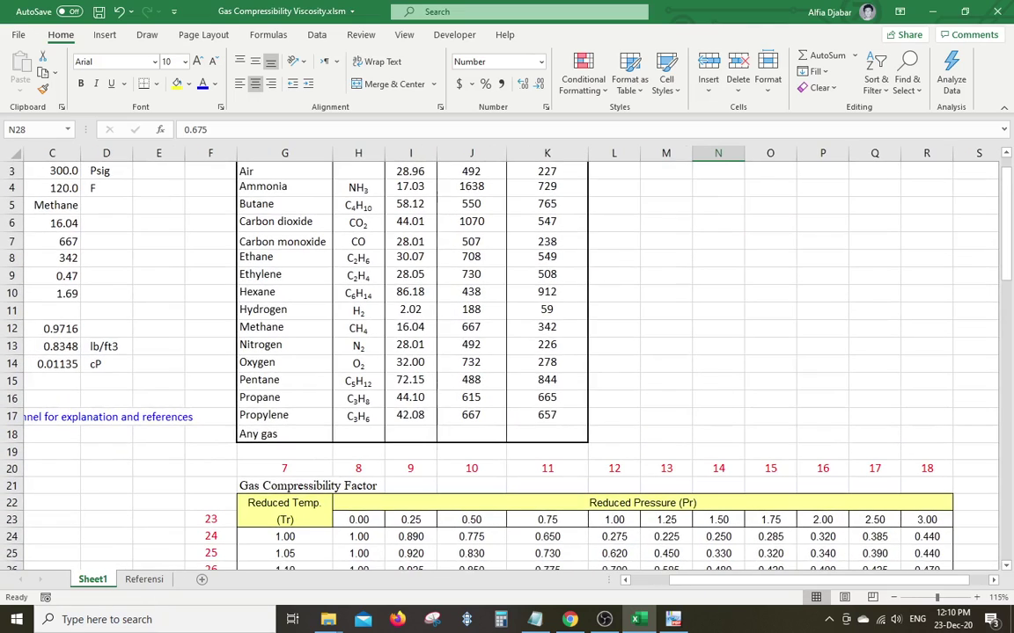
pyautogui.scroll(1, 893, 242)
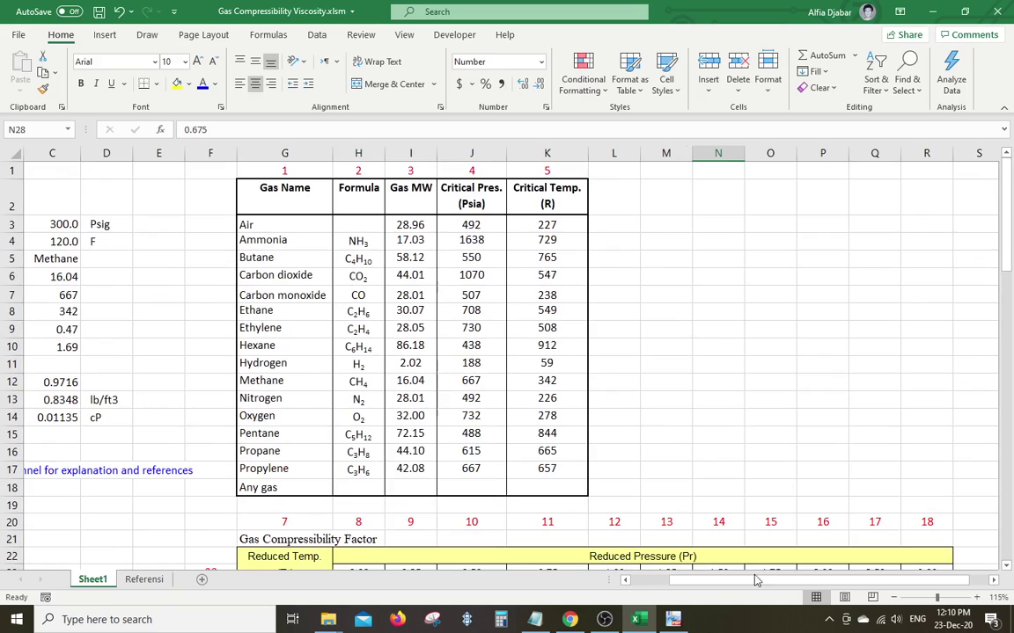
pyautogui.moveTo(735, 585); pyautogui.dragTo(690, 584)
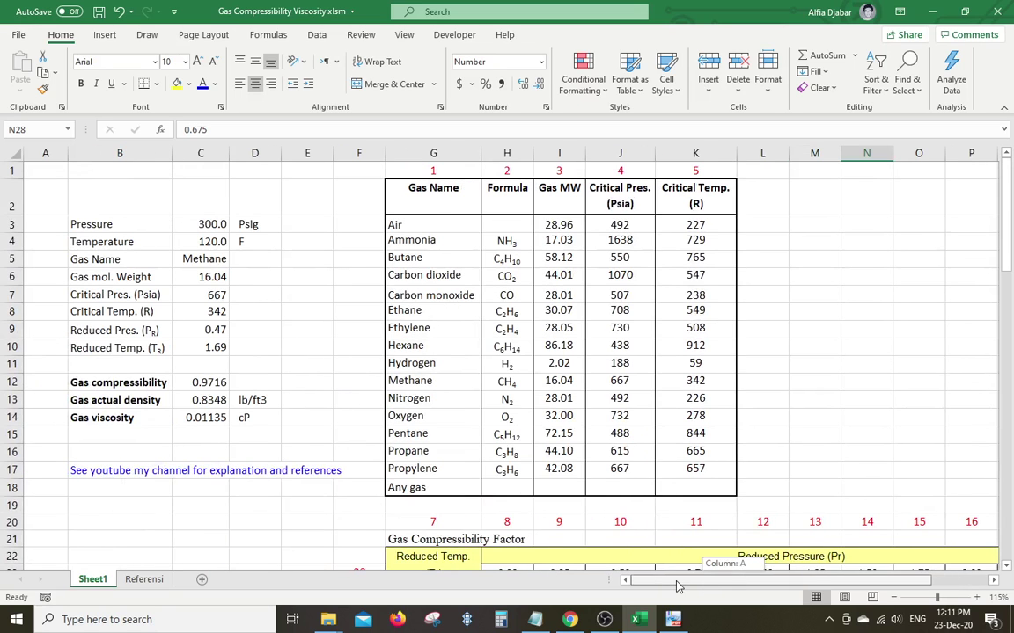
pyautogui.click(635, 224)
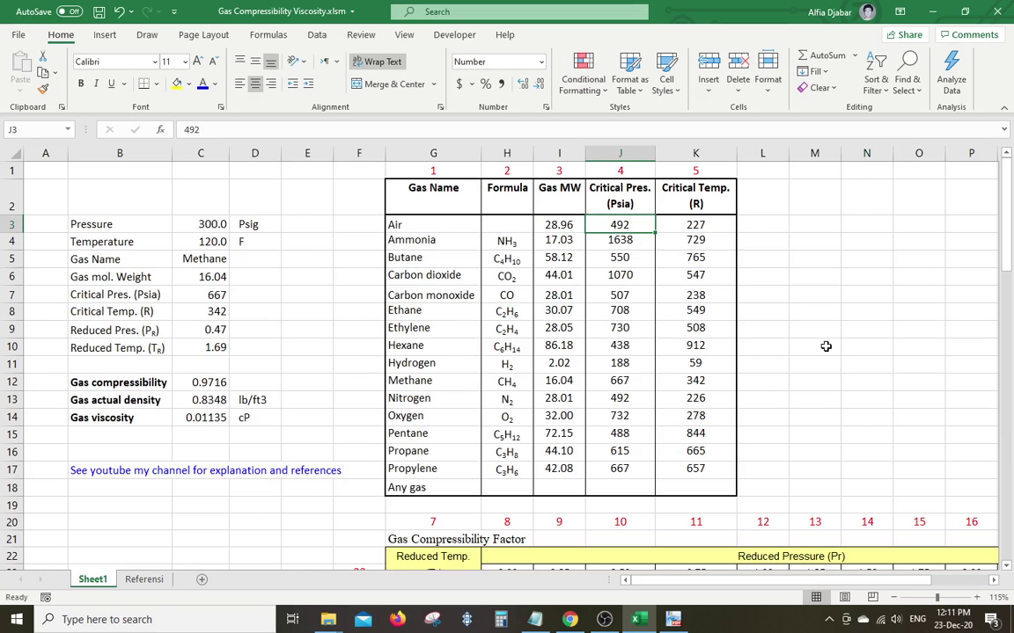
# Step: Review the Gas Compressibility Factor table alongside the gas properties table, including the critical temperature of Air
pyautogui.scroll(-5, 825, 346)
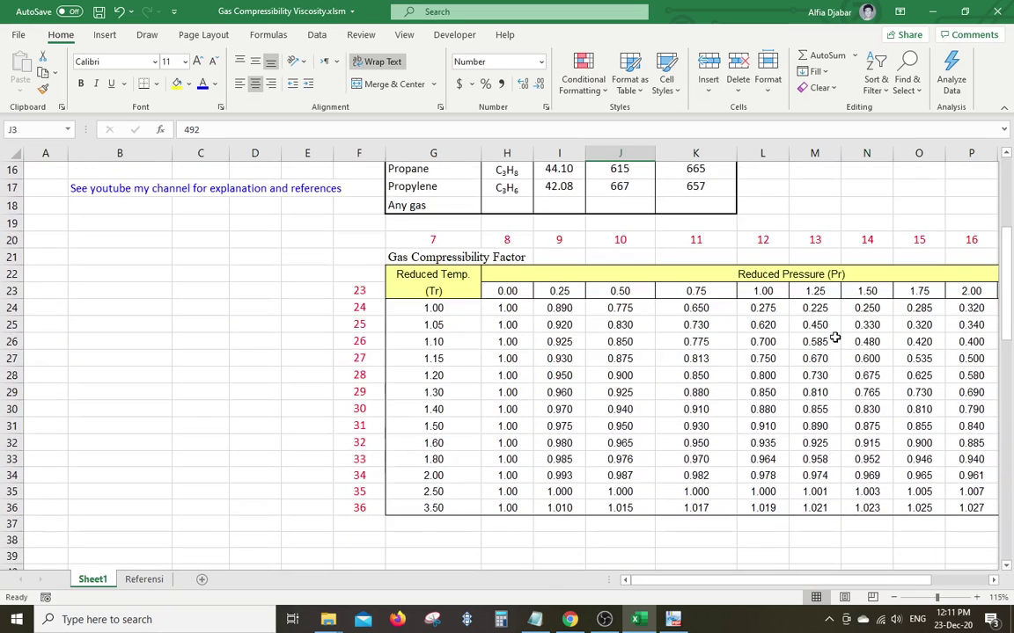
pyautogui.scroll(5, 834, 338)
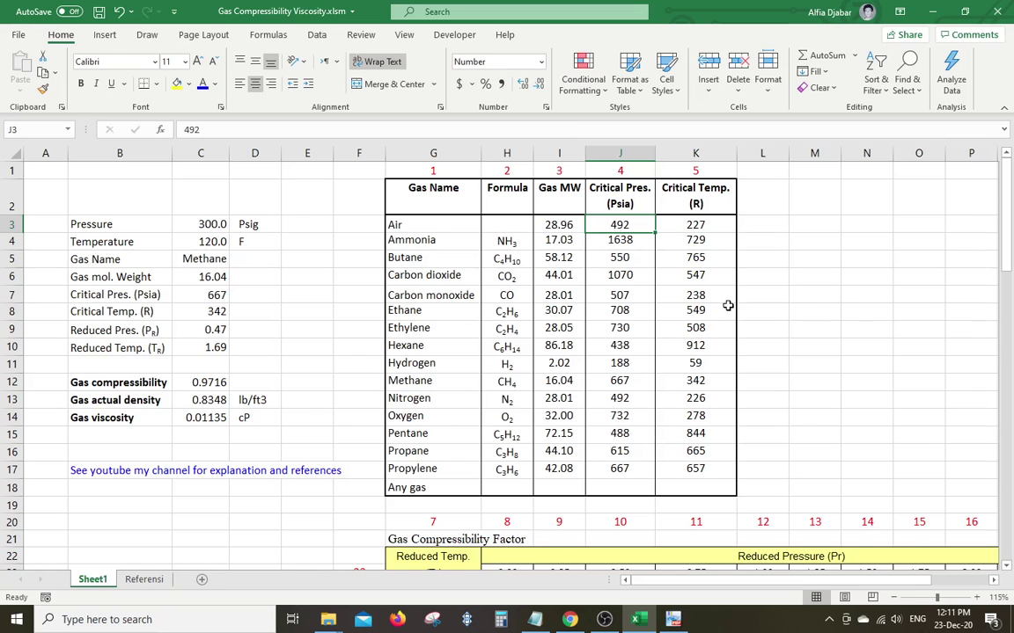
pyautogui.scroll(-7, 727, 305)
pyautogui.scroll(1, 441, 483)
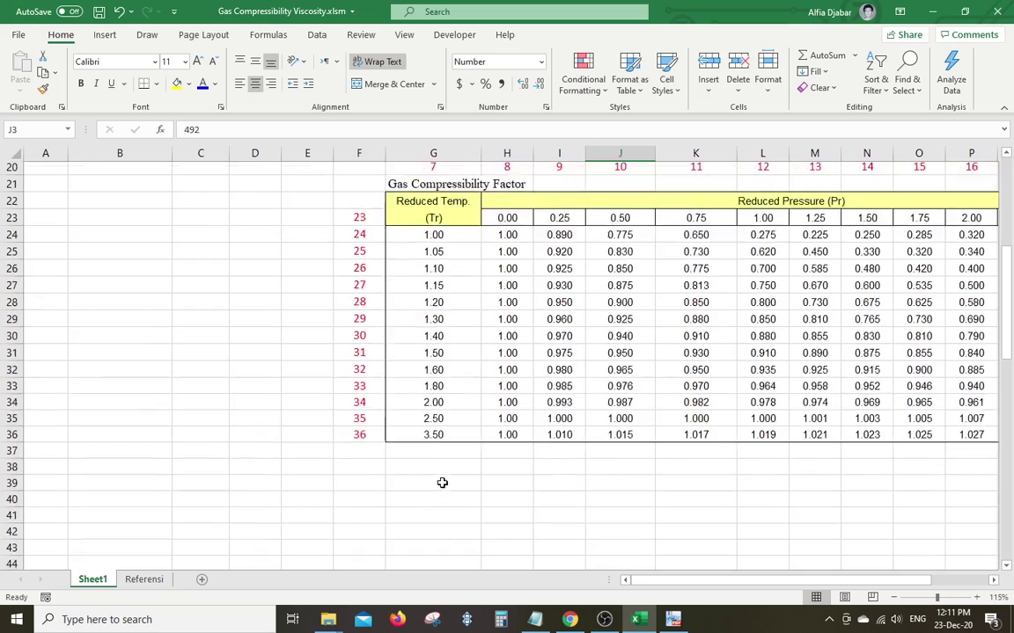
pyautogui.scroll(1, 442, 483)
pyautogui.scroll(-1, 441, 483)
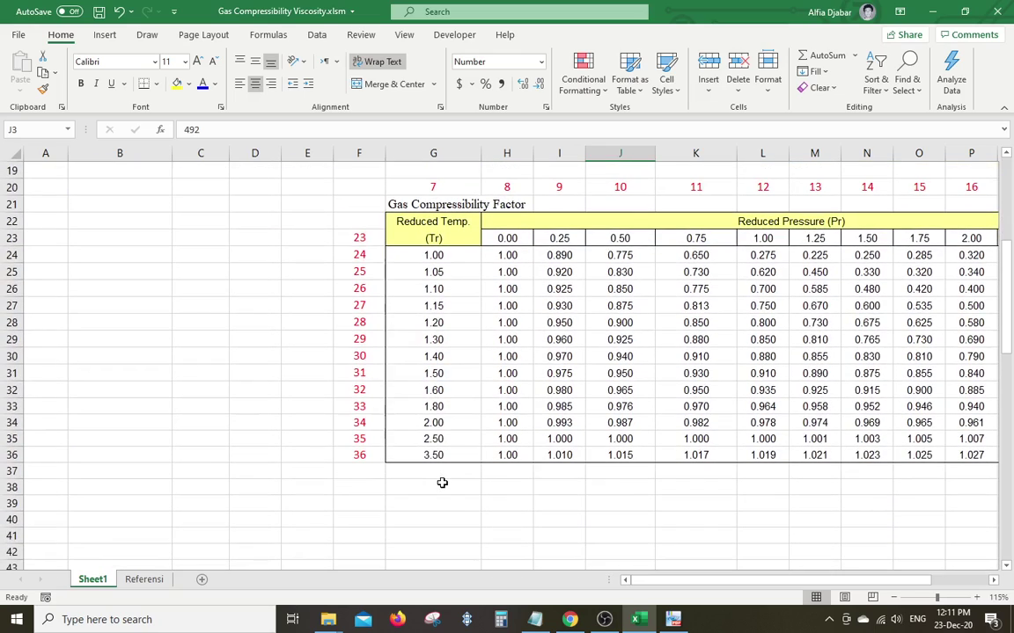
pyautogui.scroll(6, 442, 483)
pyautogui.scroll(-3, 441, 483)
pyautogui.scroll(1, 444, 484)
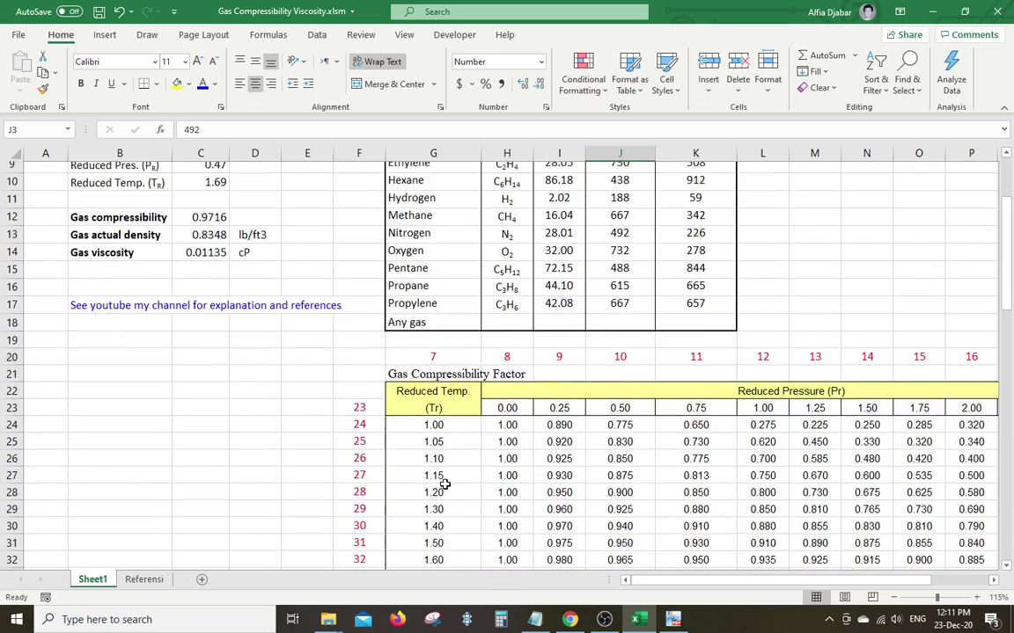
pyautogui.scroll(3, 444, 484)
pyautogui.click(697, 224)
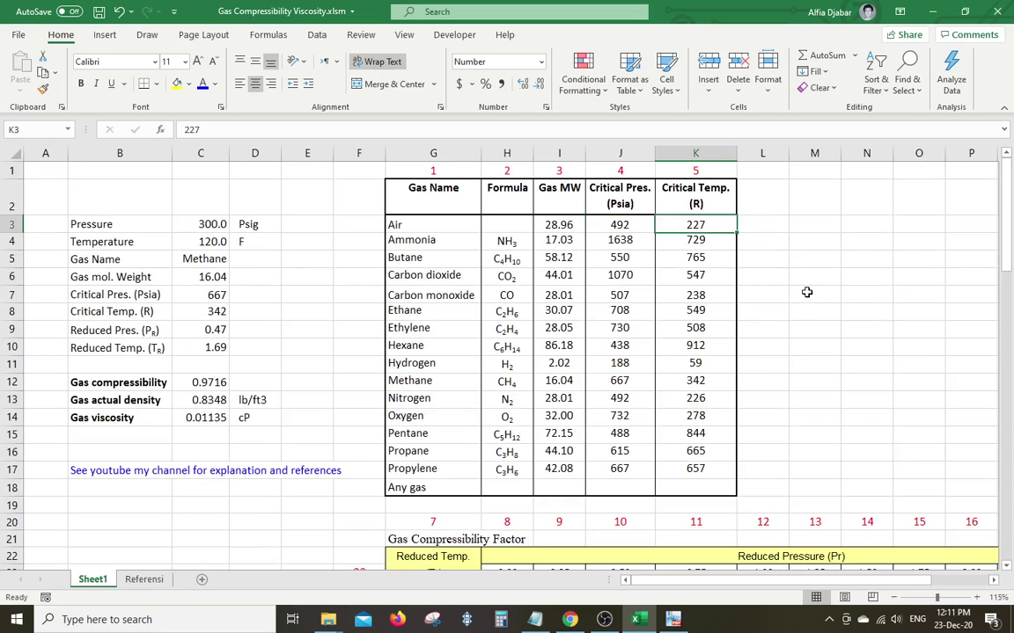
# Step: Review the Gas Compressibility Factor table and select its reduced temperature values from 1.00 to 3.50
pyautogui.scroll(-10, 806, 300)
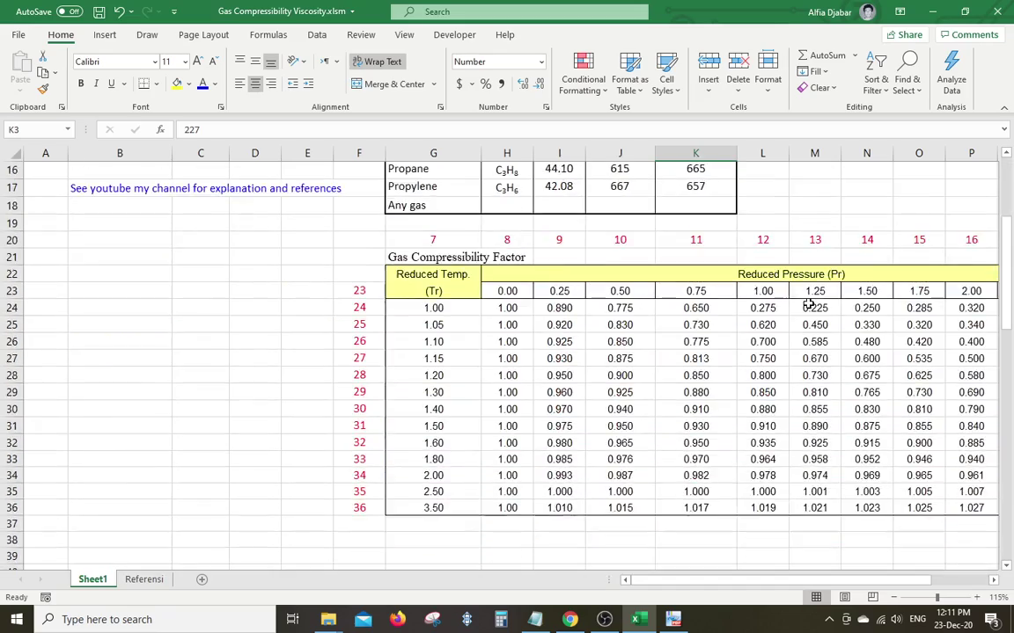
pyautogui.scroll(6, 621, 330)
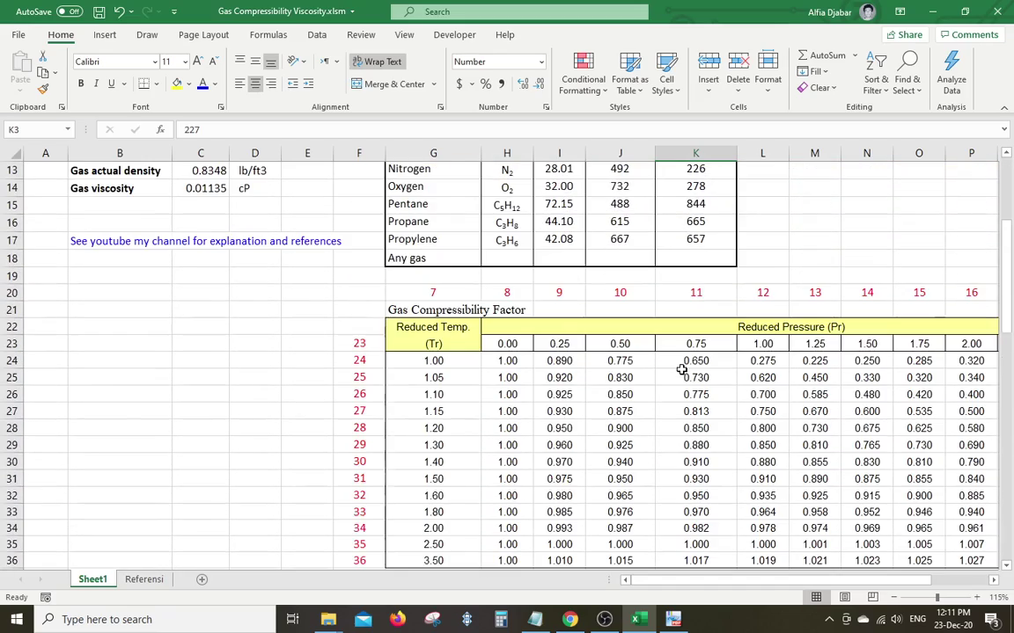
pyautogui.scroll(1, 590, 356)
pyautogui.scroll(-1, 504, 406)
pyautogui.scroll(-2, 519, 423)
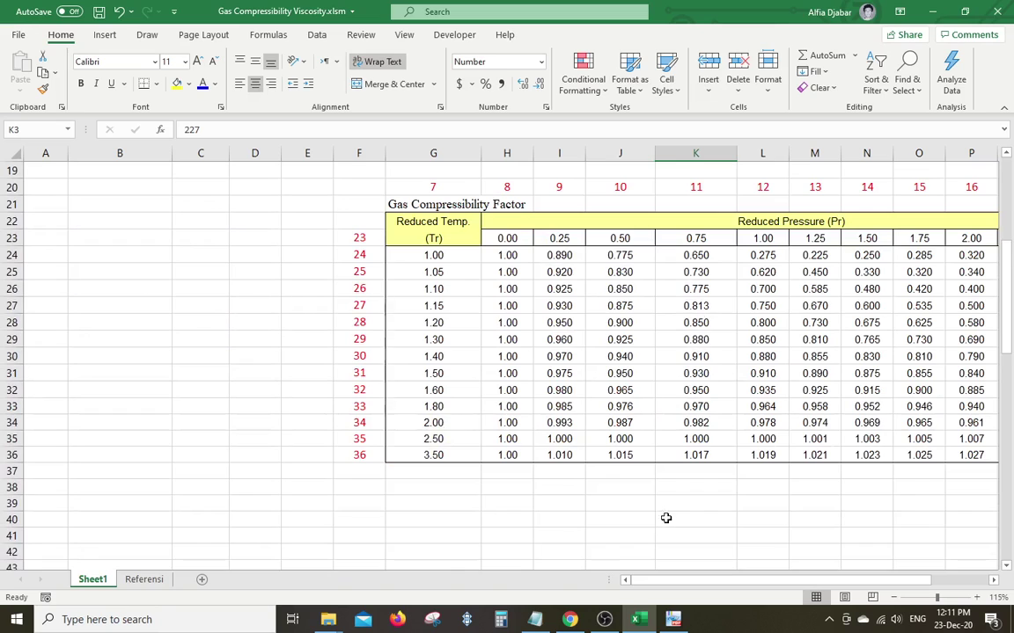
pyautogui.scroll(3, 515, 524)
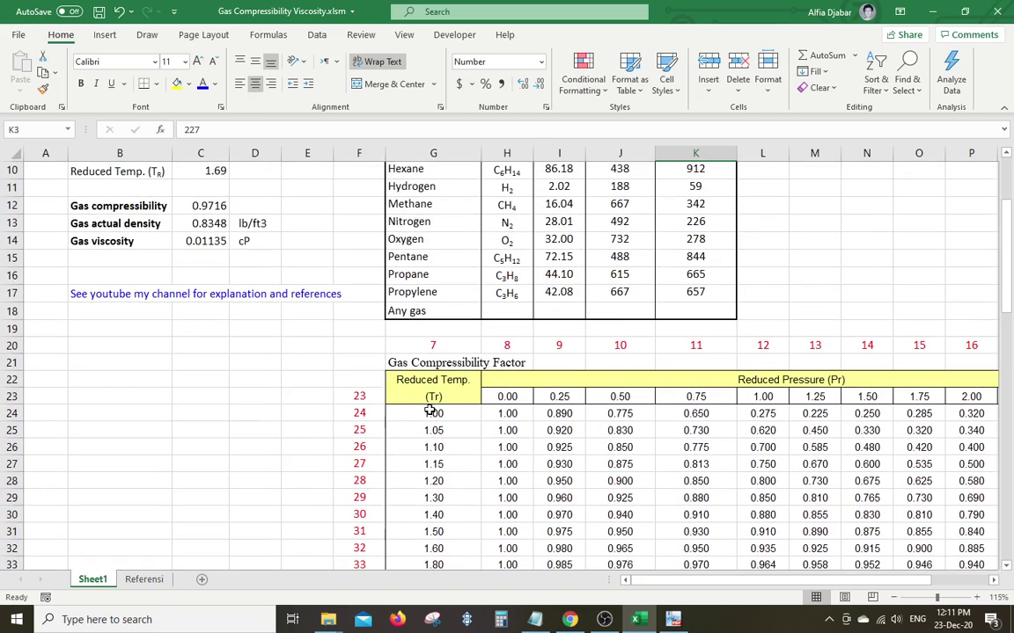
pyautogui.click(428, 410)
pyautogui.scroll(-2, 466, 453)
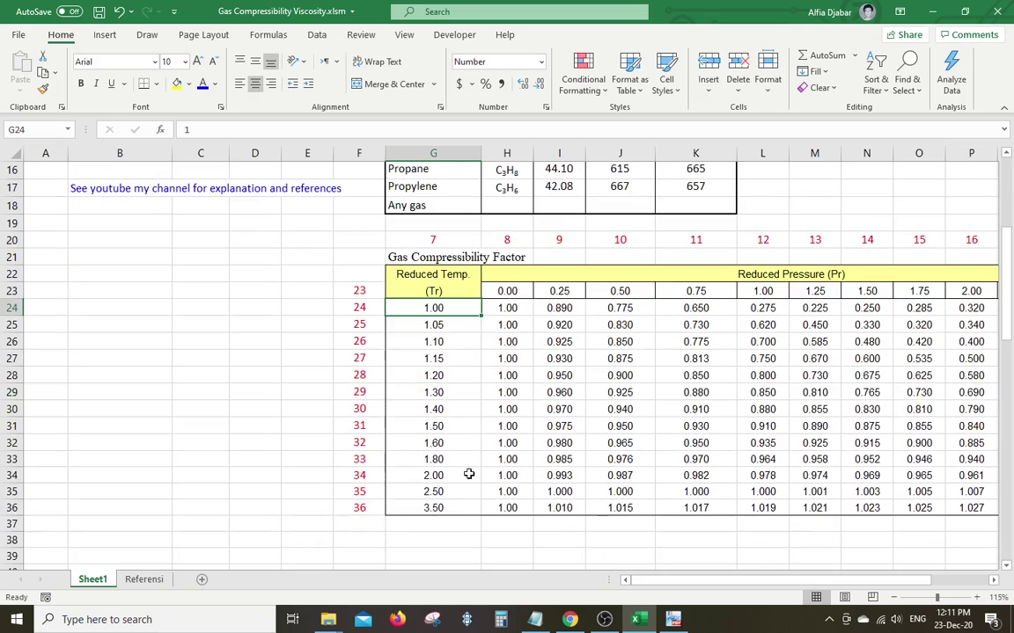
pyautogui.keyDown('shift'); pyautogui.click(438, 508); pyautogui.keyUp('shift')
# Step: Select the reduced pressure values from 0.00 to 3.00 in the Gas Compressibility Factor table
pyautogui.click(508, 293)
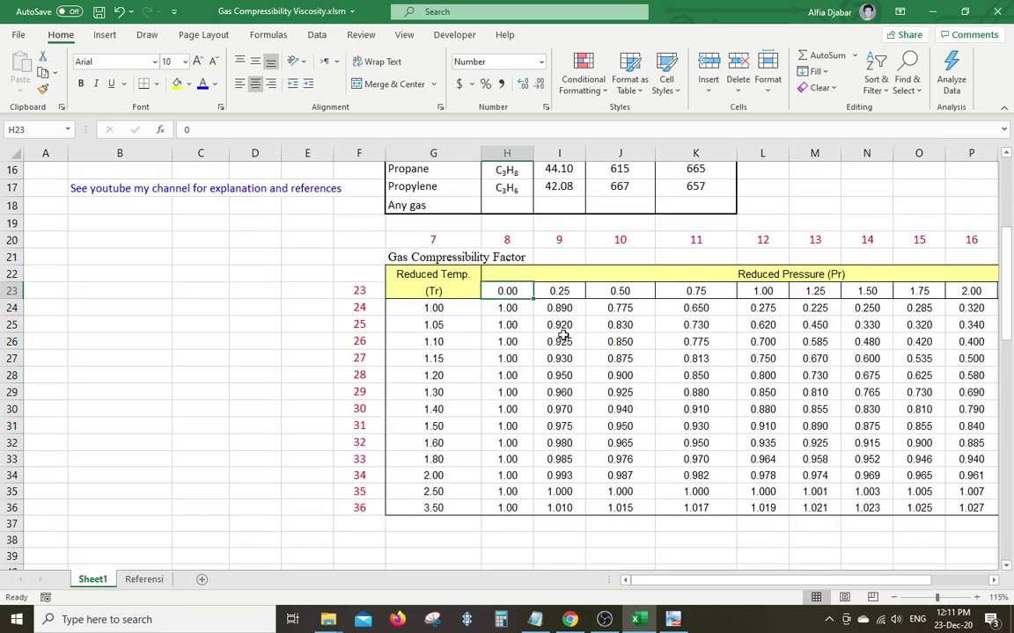
pyautogui.moveTo(790, 588); pyautogui.dragTo(863, 593)
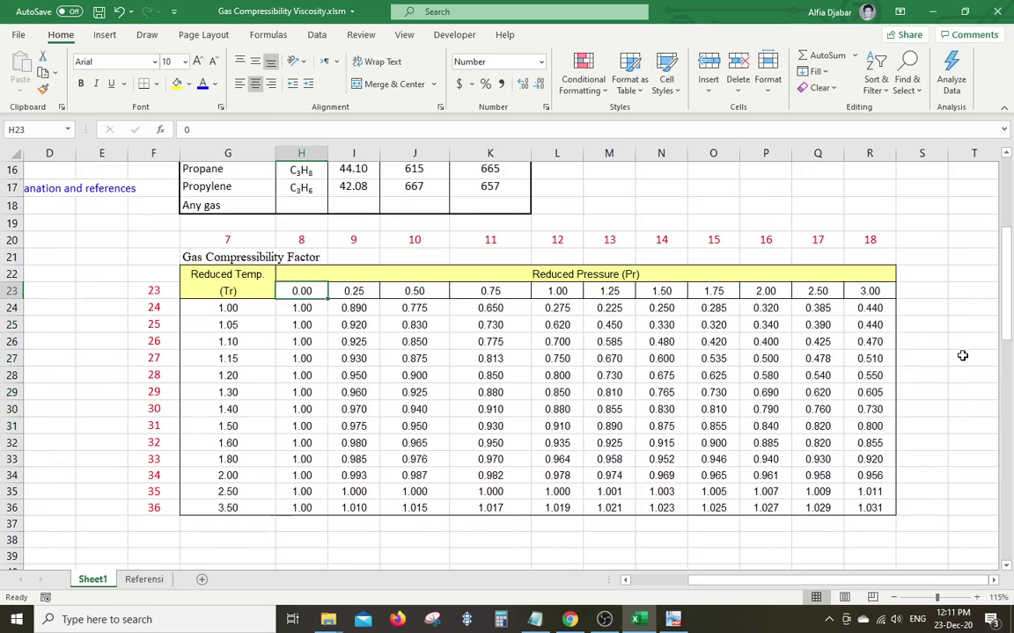
pyautogui.keyDown('shift'); pyautogui.click(877, 293); pyautogui.keyUp('shift')
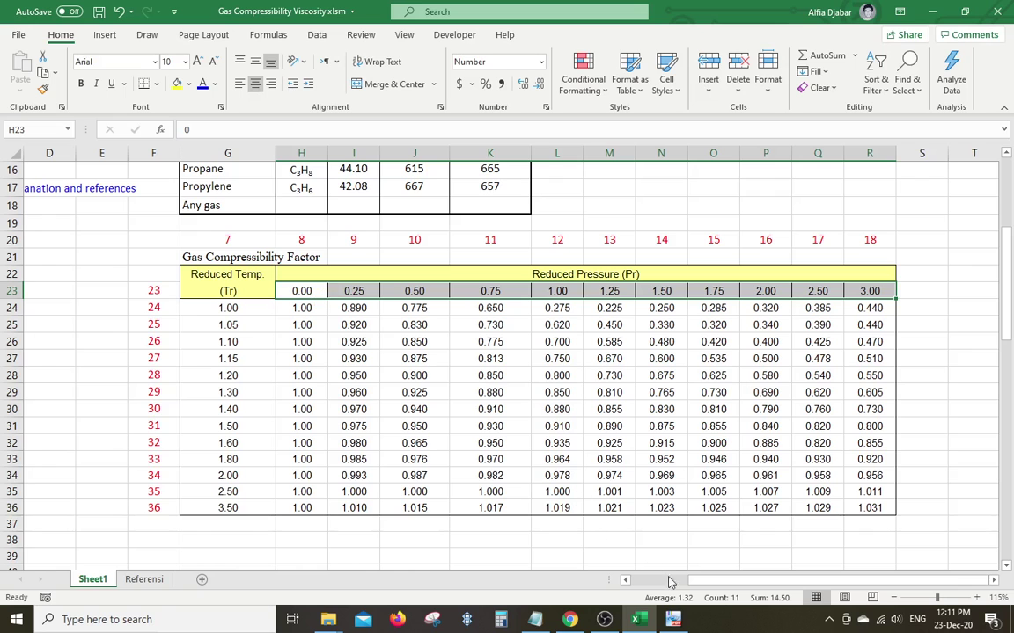
# Step: Check the 1.05 reduced temperature entry and sample factors at reduced pressures 0.00, 0.25 and 1.00 in the compressibility table
pyautogui.moveTo(746, 587); pyautogui.dragTo(693, 583)
pyautogui.click(230, 323)
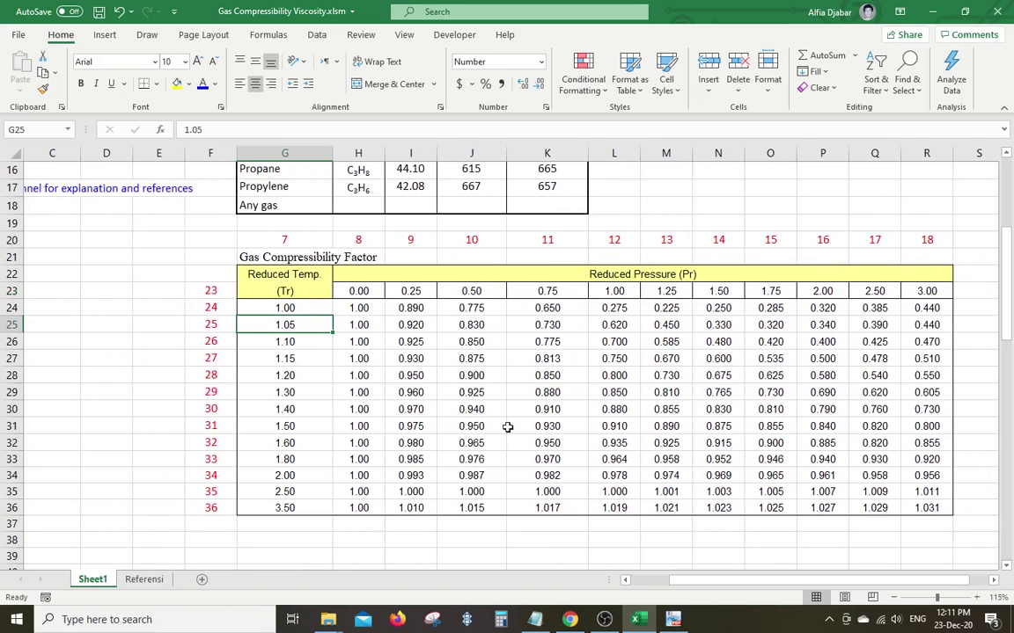
pyautogui.click(362, 310)
pyautogui.click(362, 344)
pyautogui.click(361, 391)
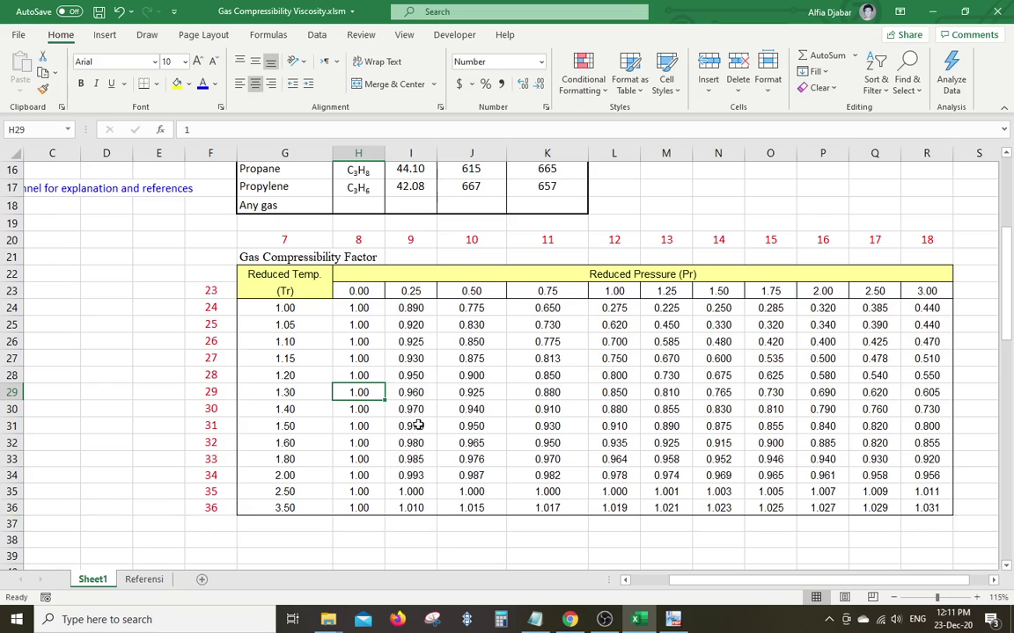
pyautogui.click(410, 426)
pyautogui.click(614, 459)
pyautogui.moveTo(670, 581); pyautogui.dragTo(662, 588)
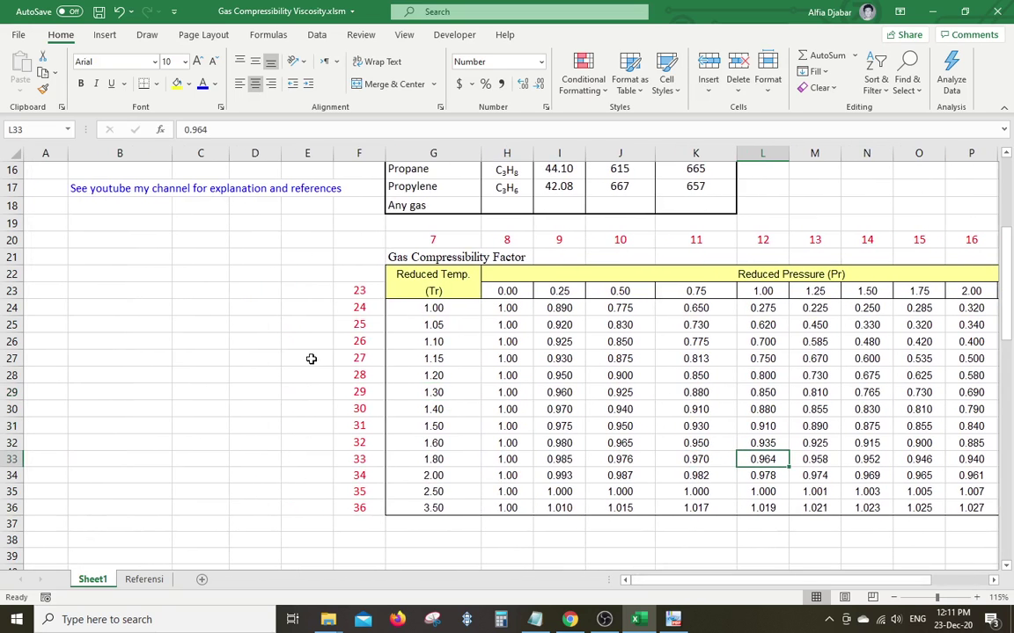
# Step: Review the input values for pressure, temperature, gas molecular weight and critical pressure in the calculation block
pyautogui.scroll(5, 280, 324)
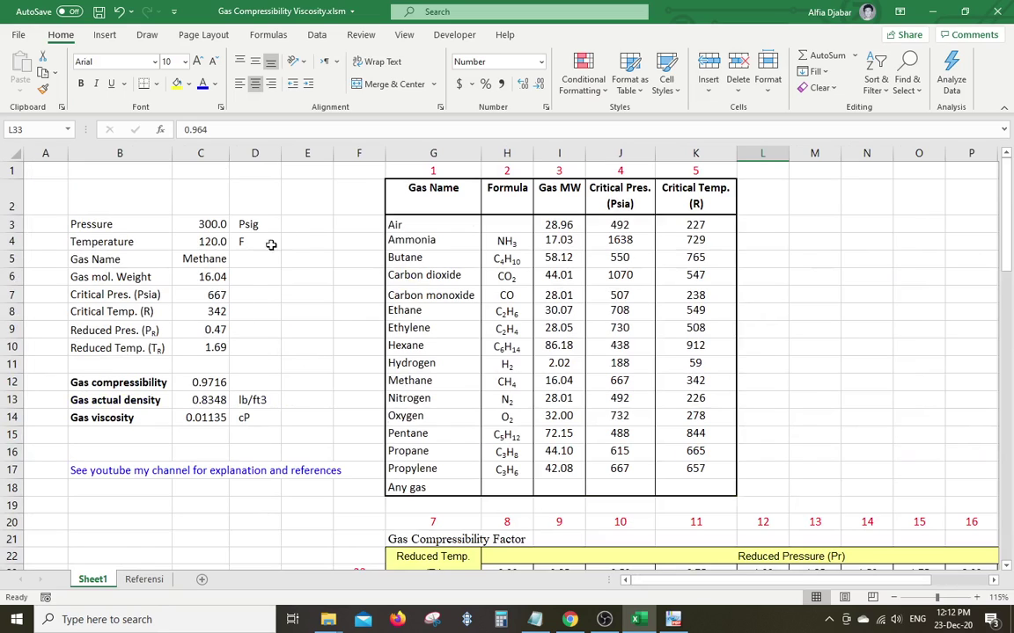
pyautogui.click(211, 277)
pyautogui.click(217, 297)
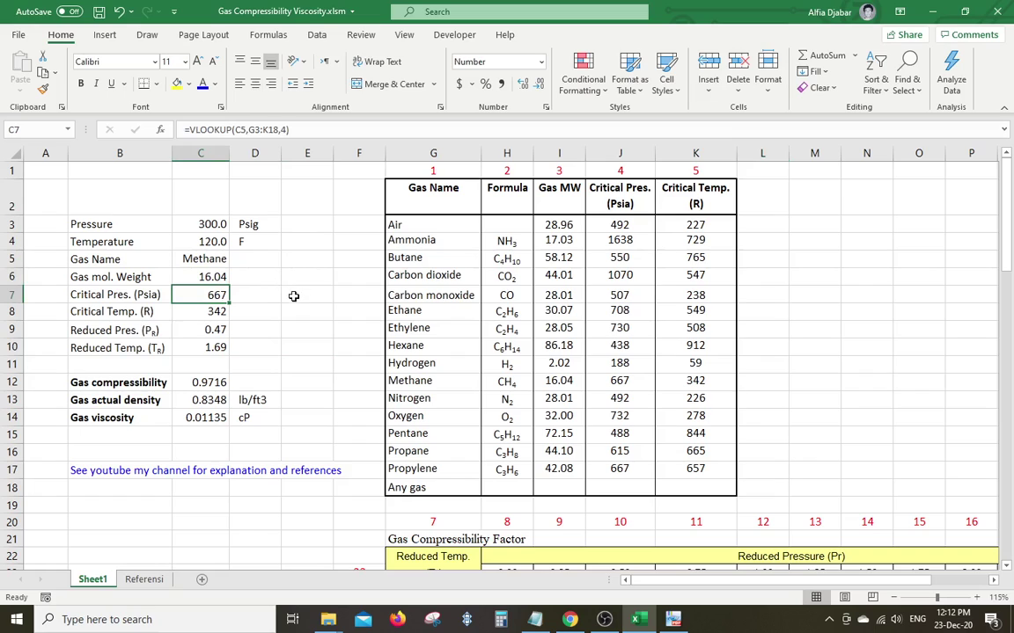
pyautogui.click(207, 225)
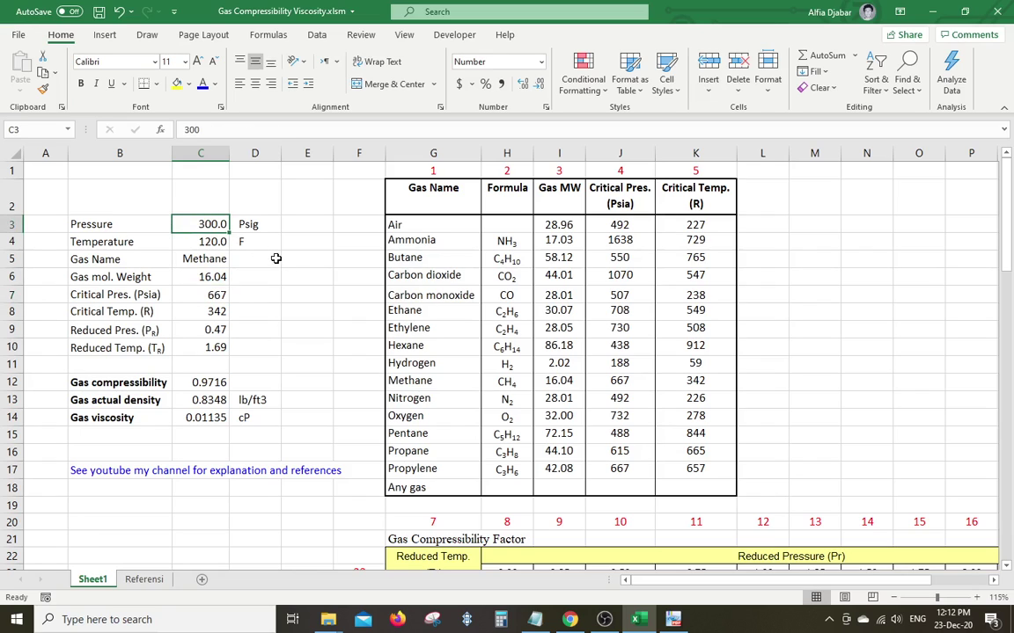
pyautogui.press('Return')
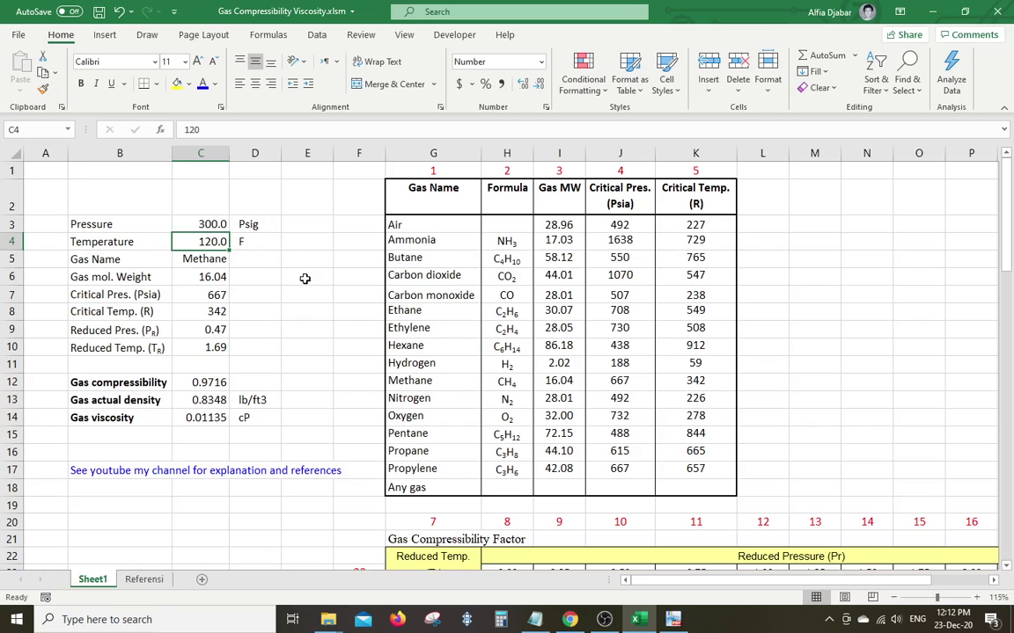
pyautogui.click(209, 225)
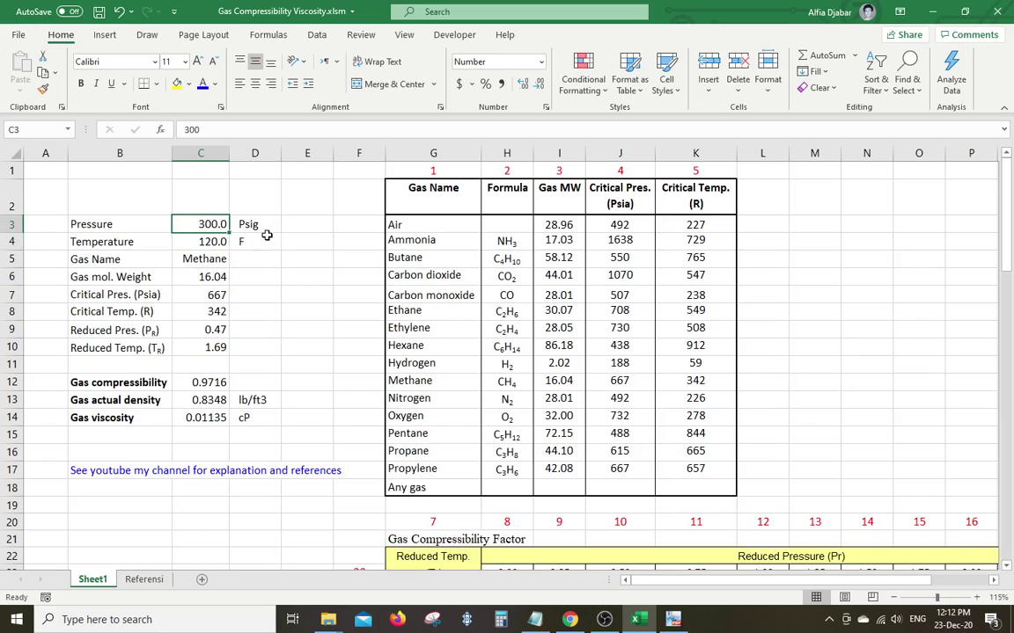
pyautogui.click(205, 242)
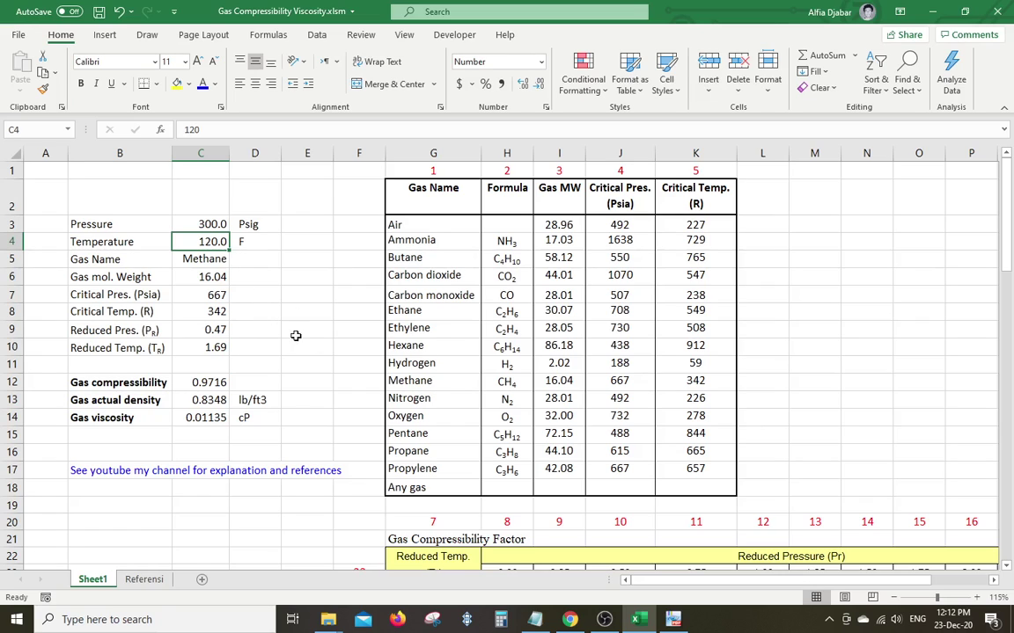
pyautogui.click(234, 300)
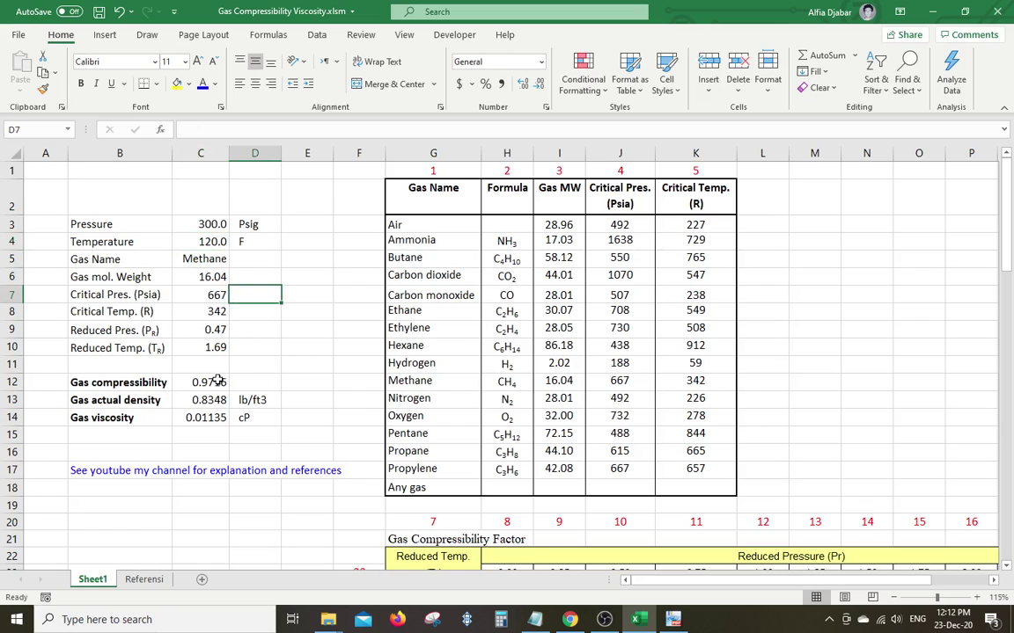
# Step: Examine the Gas compressibility formula in C12 and its reduced pressure and reduced temperature references
pyautogui.click(205, 382)
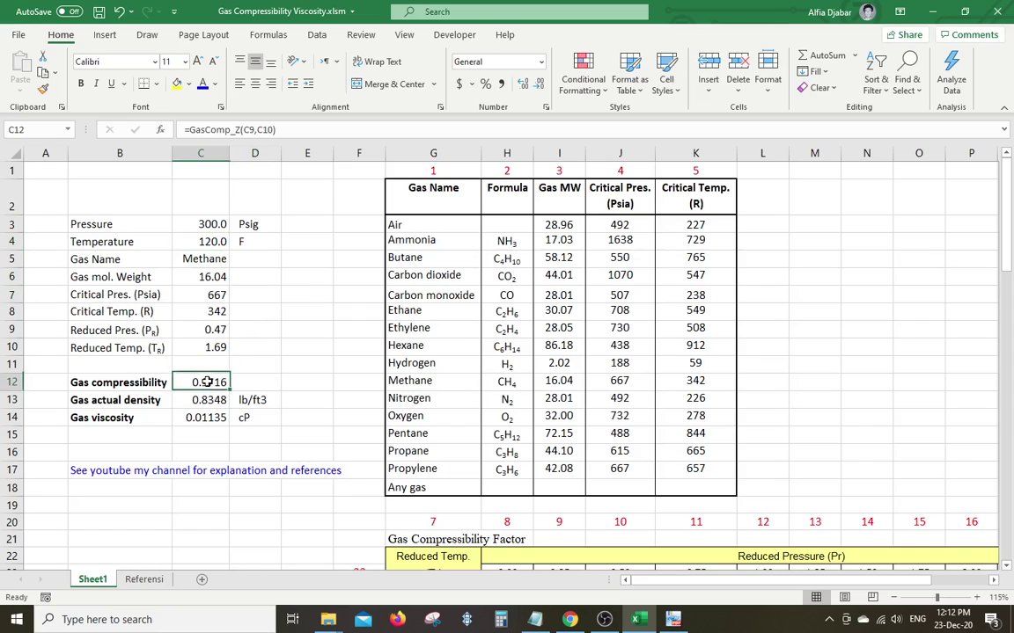
pyautogui.click(364, 130)
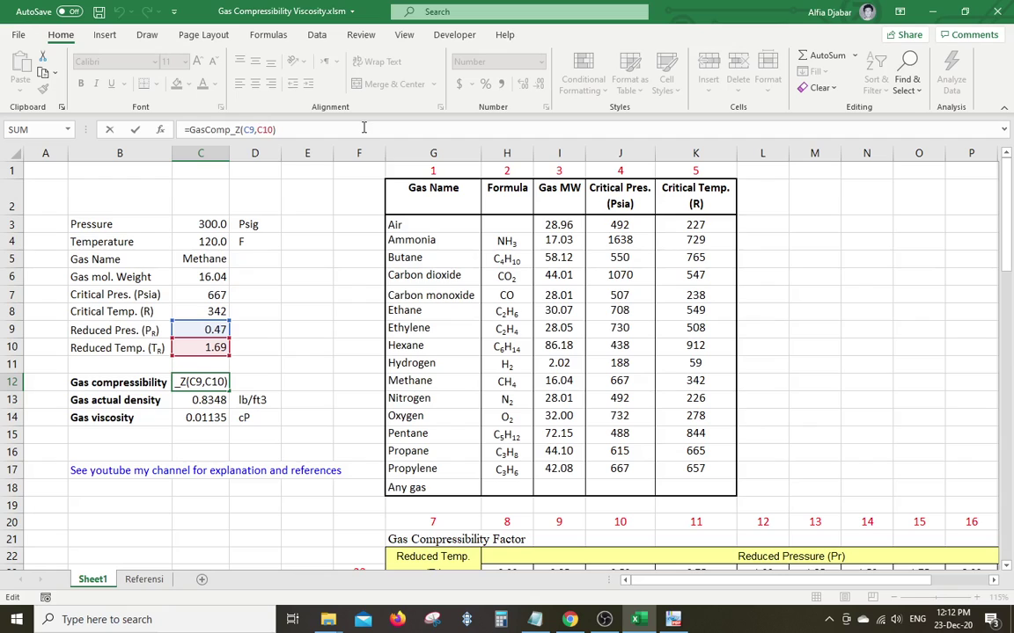
pyautogui.press('Escape')
pyautogui.click(204, 330)
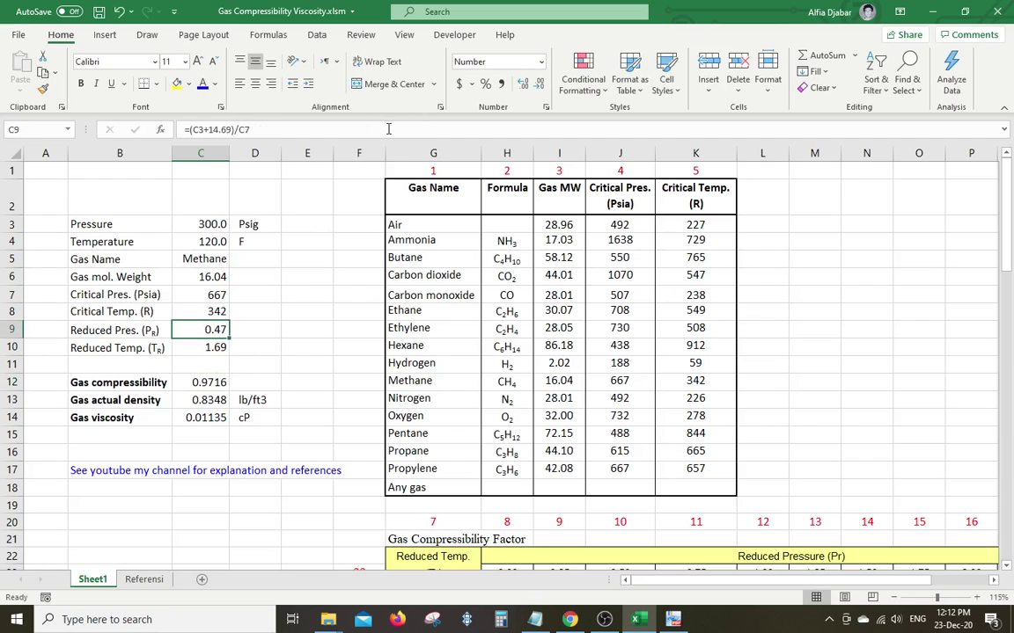
pyautogui.click(199, 382)
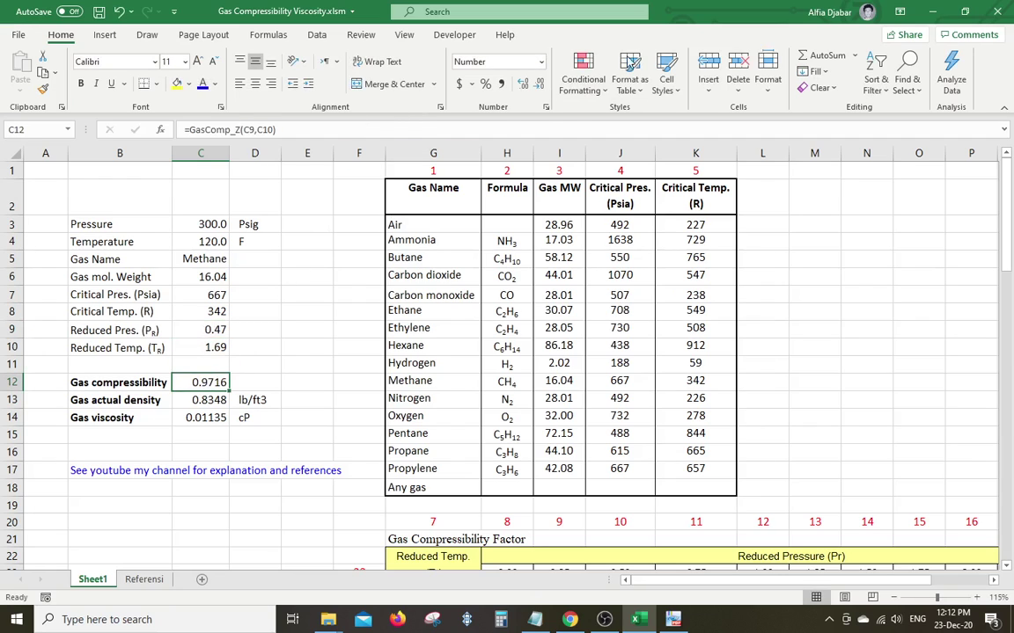
pyautogui.click(395, 129)
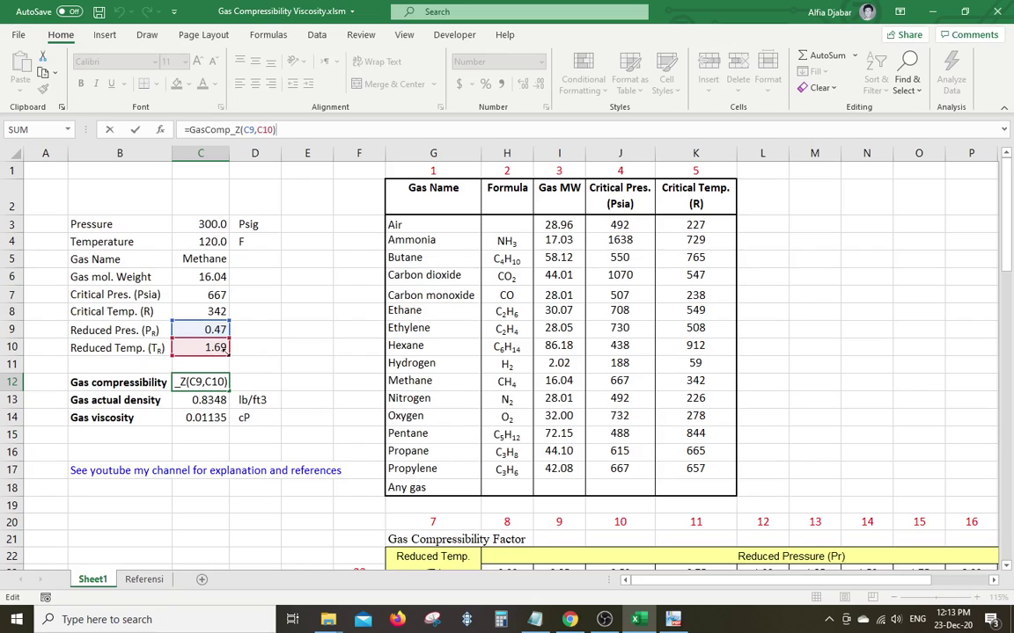
pyautogui.hotkey('ctrl', 'Return')
# Step: Examine the formulas behind Reduced Pres. in C9 and Reduced Temp. in C10, tracing the cells the pressure formula uses
pyautogui.click(215, 329)
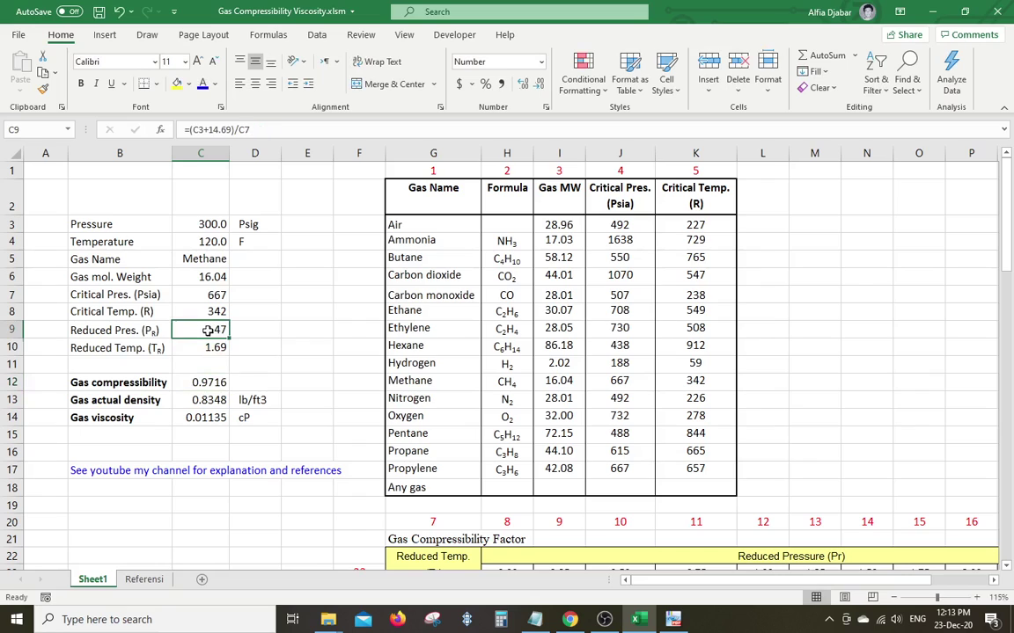
pyautogui.click(303, 129)
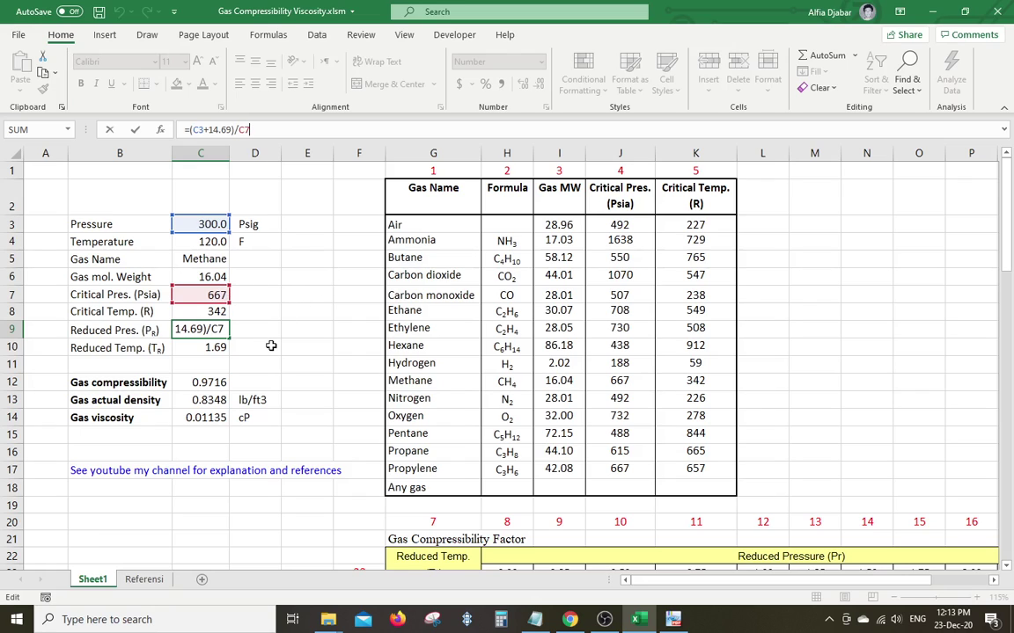
pyautogui.press('Escape')
pyautogui.click(214, 347)
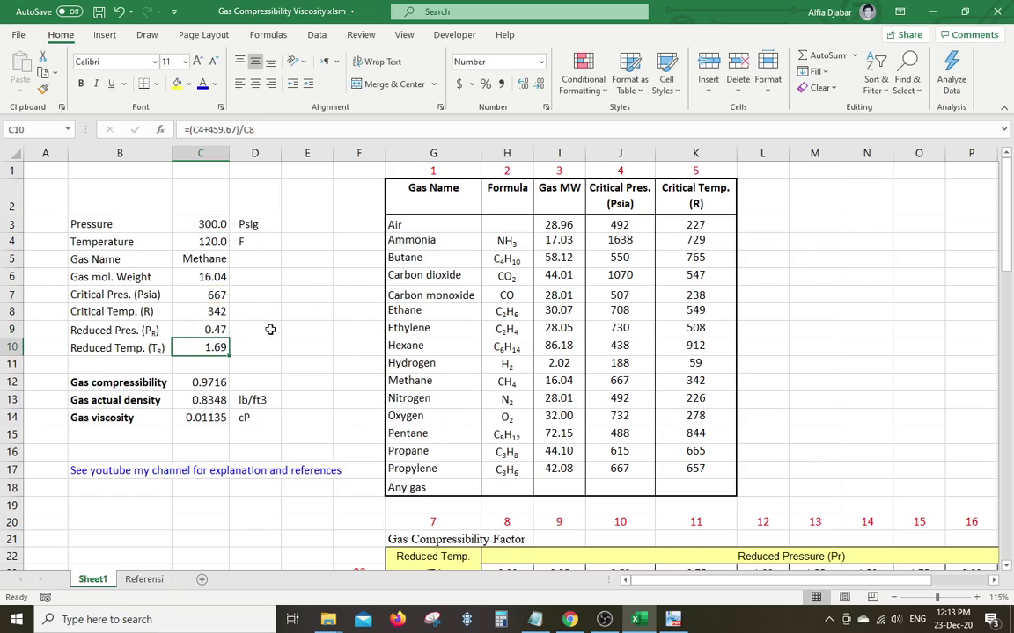
# Step: Highlight the Methane row in the gas properties table, from gas name to critical temperature, with yellow fill
pyautogui.click(200, 258)
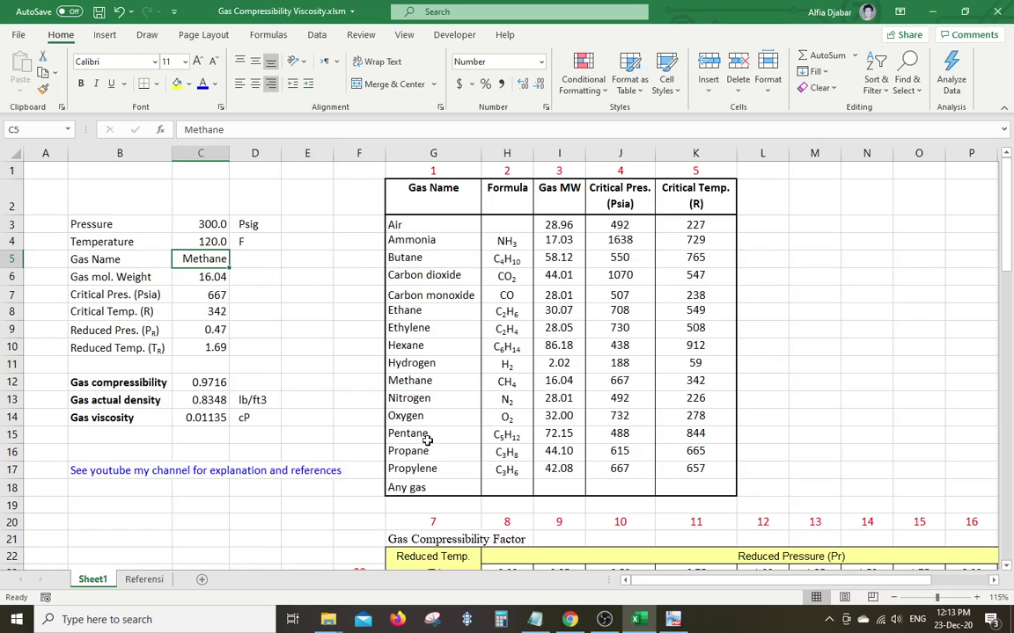
pyautogui.moveTo(410, 380); pyautogui.dragTo(686, 381)
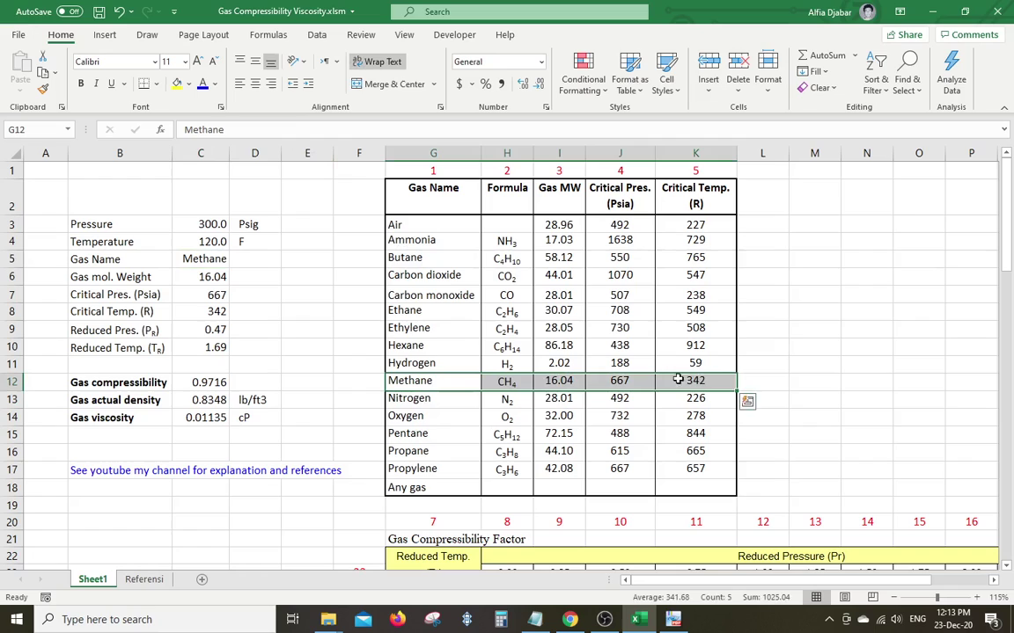
pyautogui.click(176, 84)
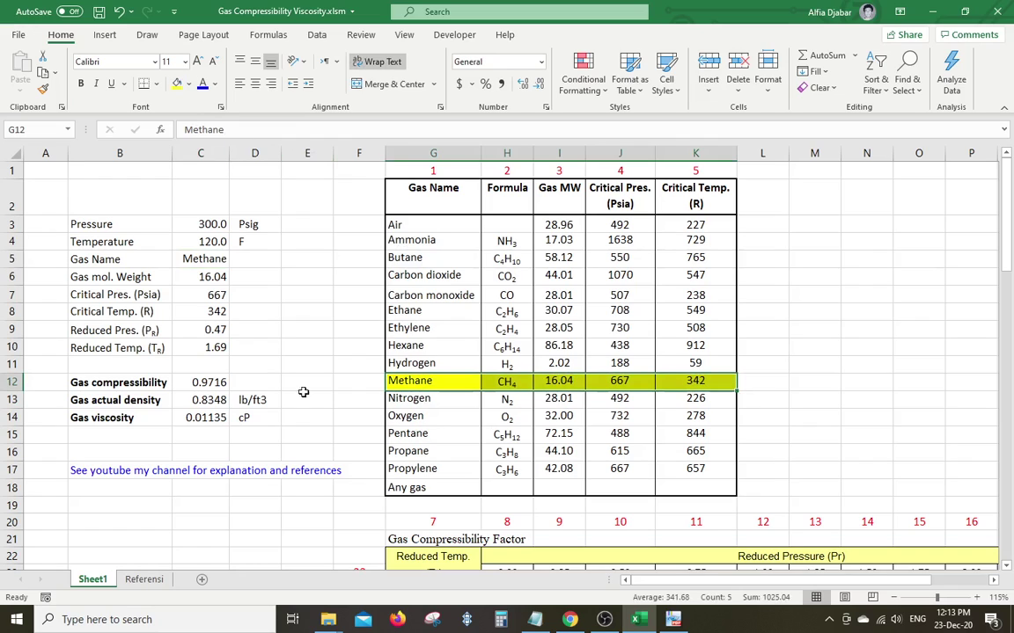
# Step: Examine the VLOOKUP formula for Gas mol. Weight in C6, tracing its gas name and gas properties table references
pyautogui.click(201, 277)
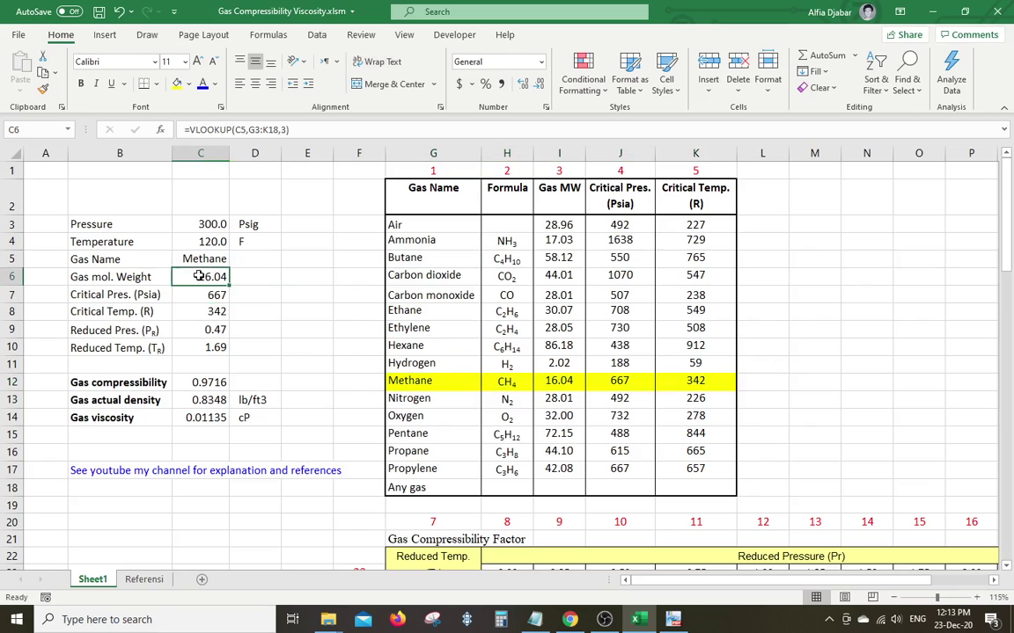
pyautogui.click(352, 128)
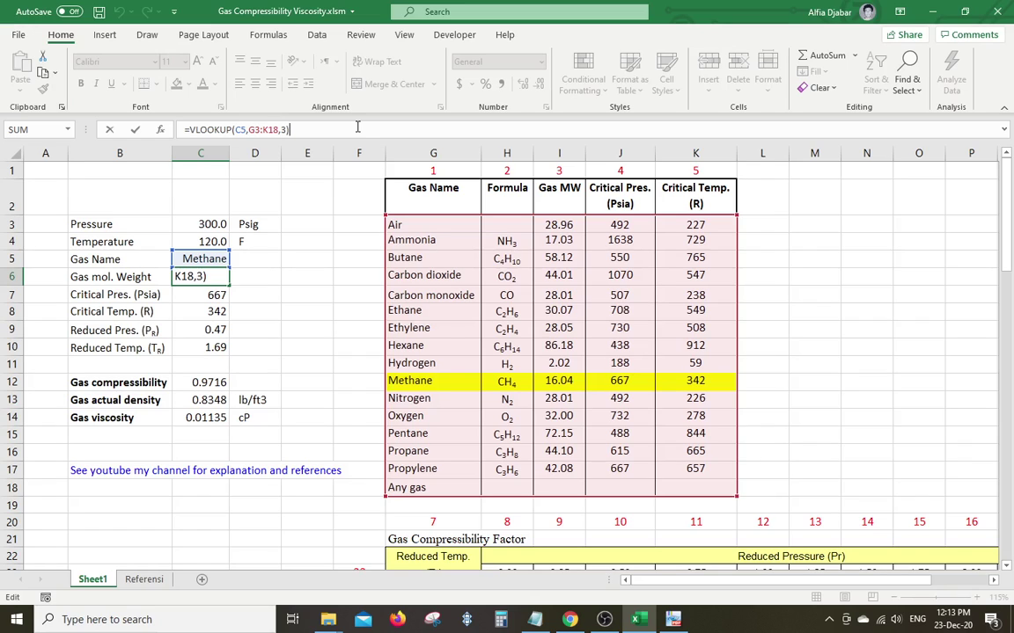
pyautogui.hotkey('ctrl', 'Return')
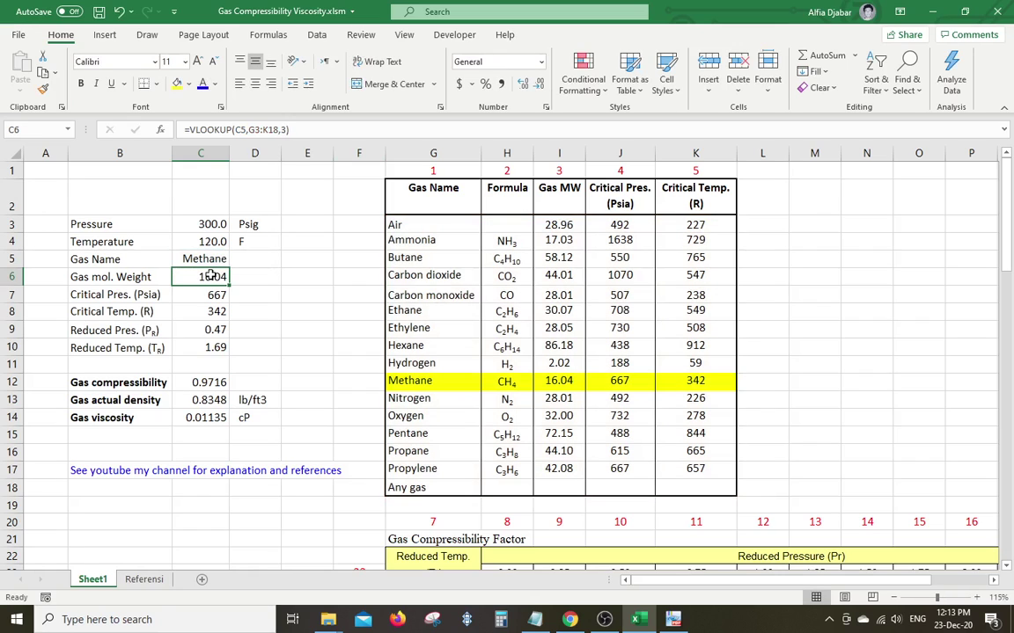
pyautogui.click(205, 261)
pyautogui.click(203, 276)
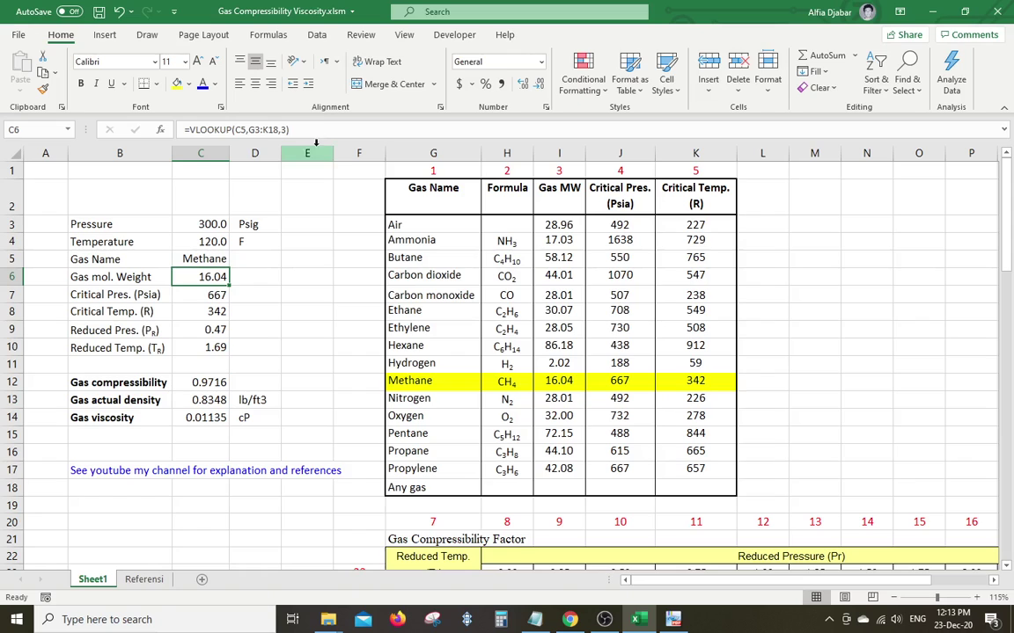
pyautogui.click(324, 131)
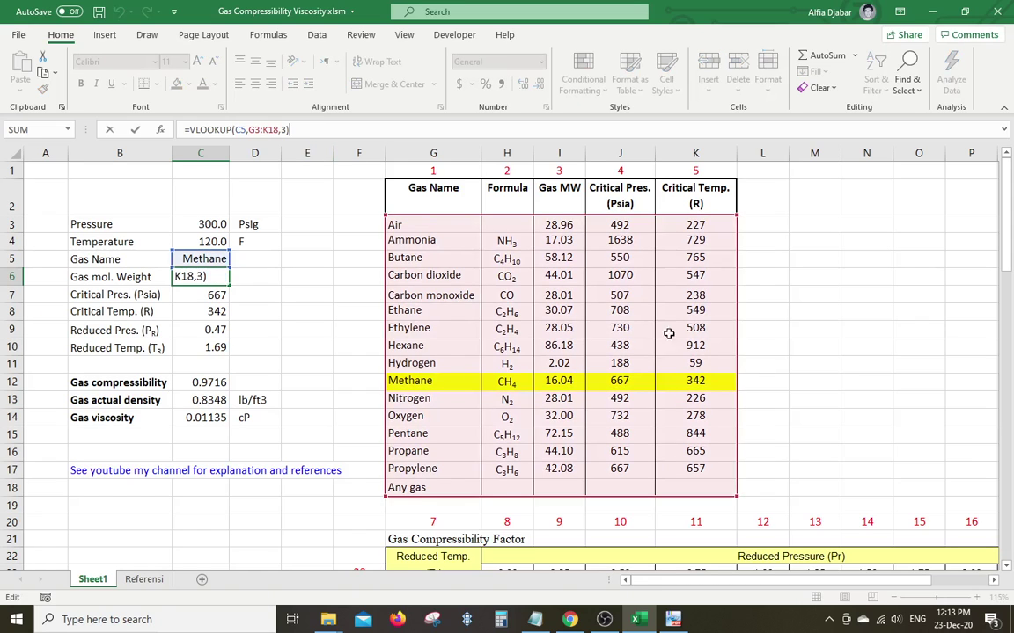
pyautogui.press('Escape')
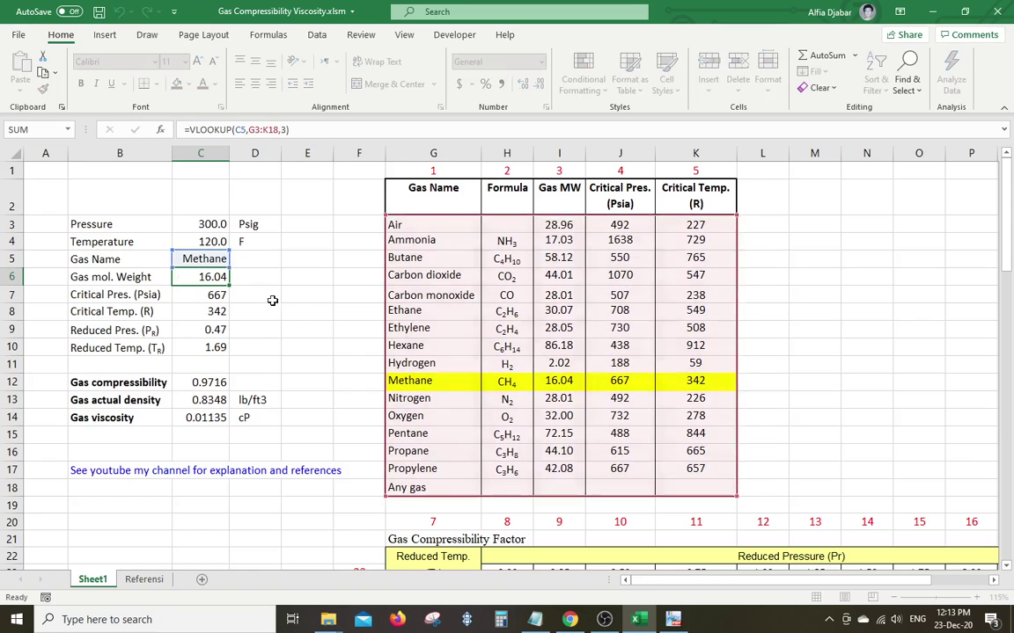
# Step: Compare the gas name input and the Butane table entry with the critical pressure, critical temperature and reduced pressure cells
pyautogui.click(208, 296)
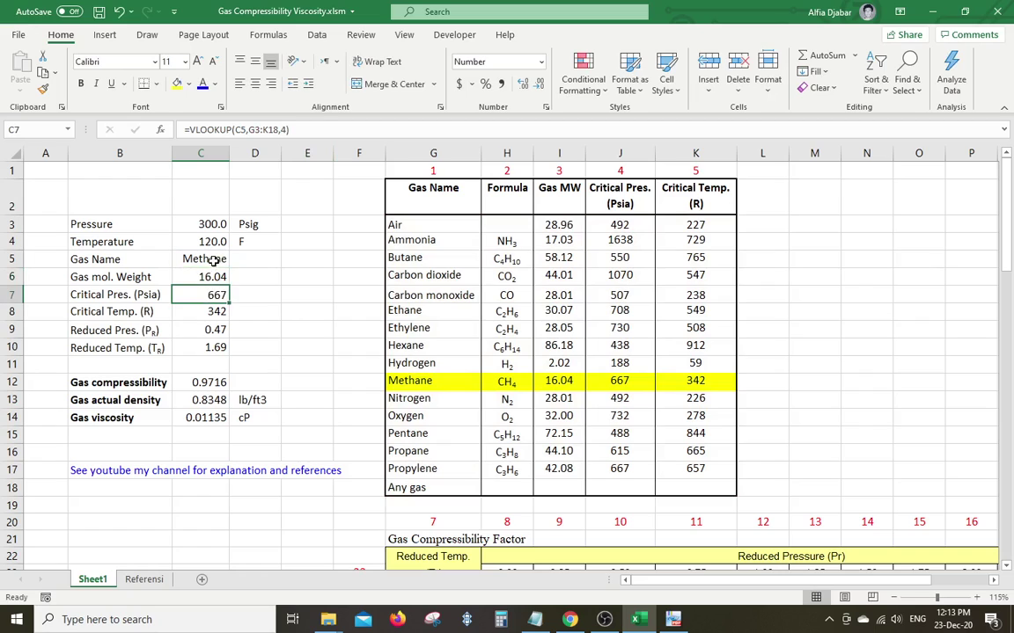
pyautogui.click(210, 261)
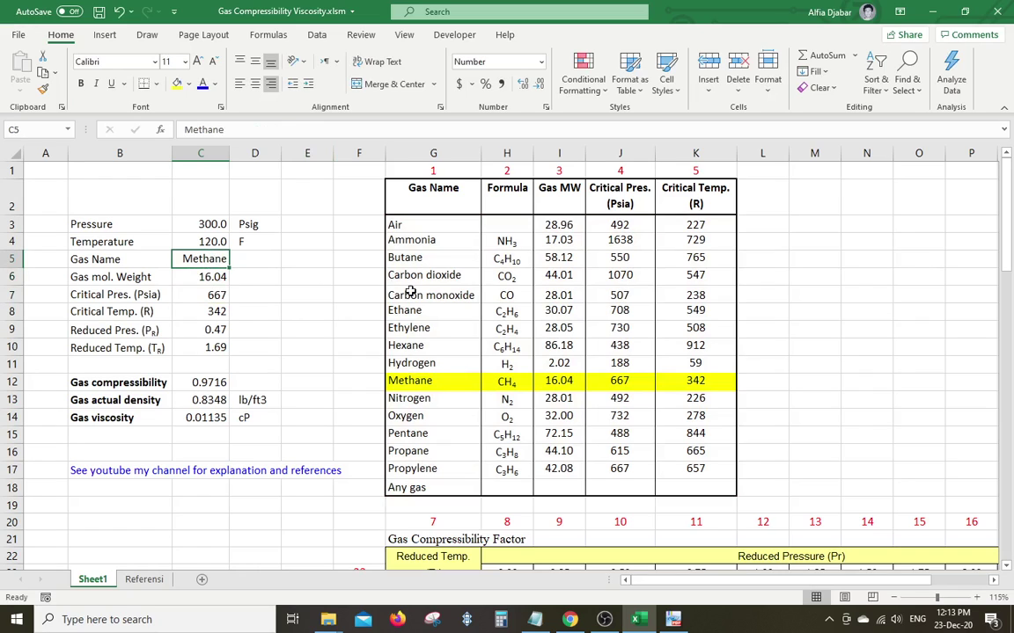
pyautogui.click(423, 256)
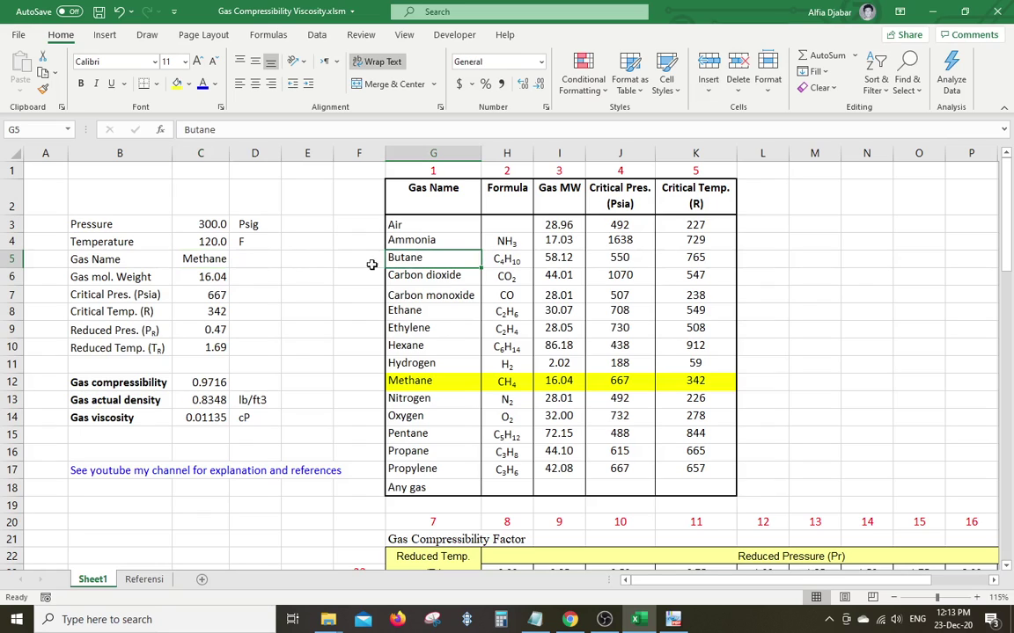
pyautogui.click(208, 293)
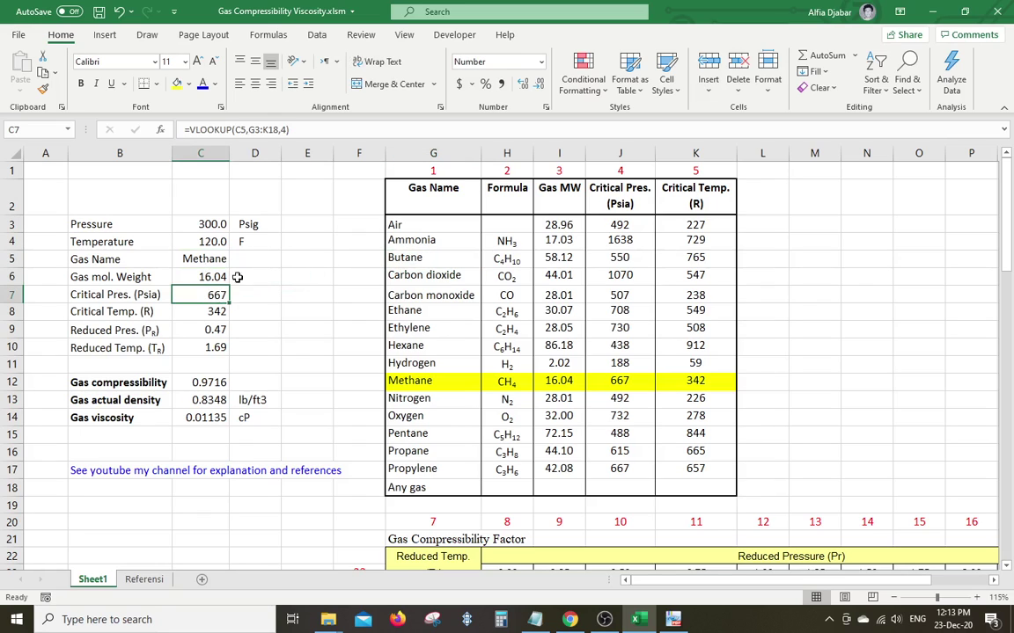
pyautogui.click(204, 317)
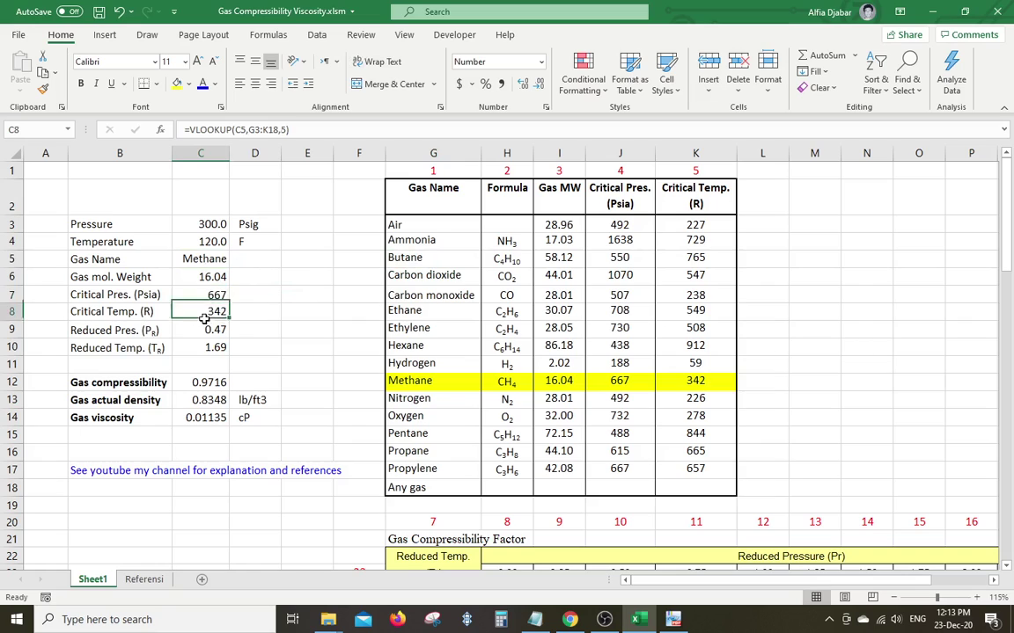
pyautogui.click(206, 331)
# Step: Compare the VLOOKUP formulas for Critical Pres. in C7 and Critical Temp. in C8, tracing their gas name and properties table references
pyautogui.click(206, 294)
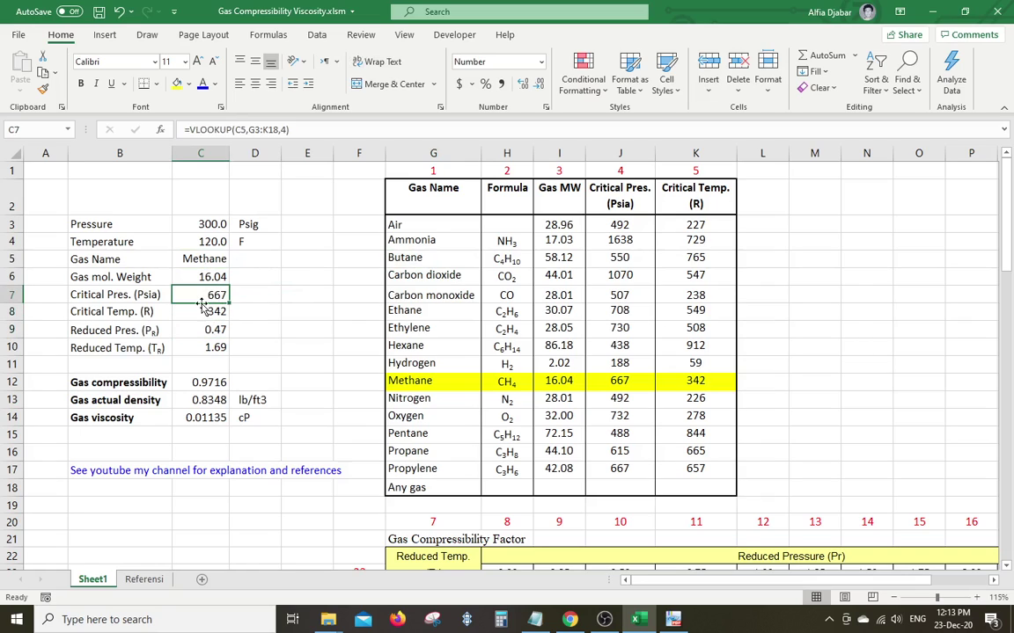
pyautogui.click(201, 313)
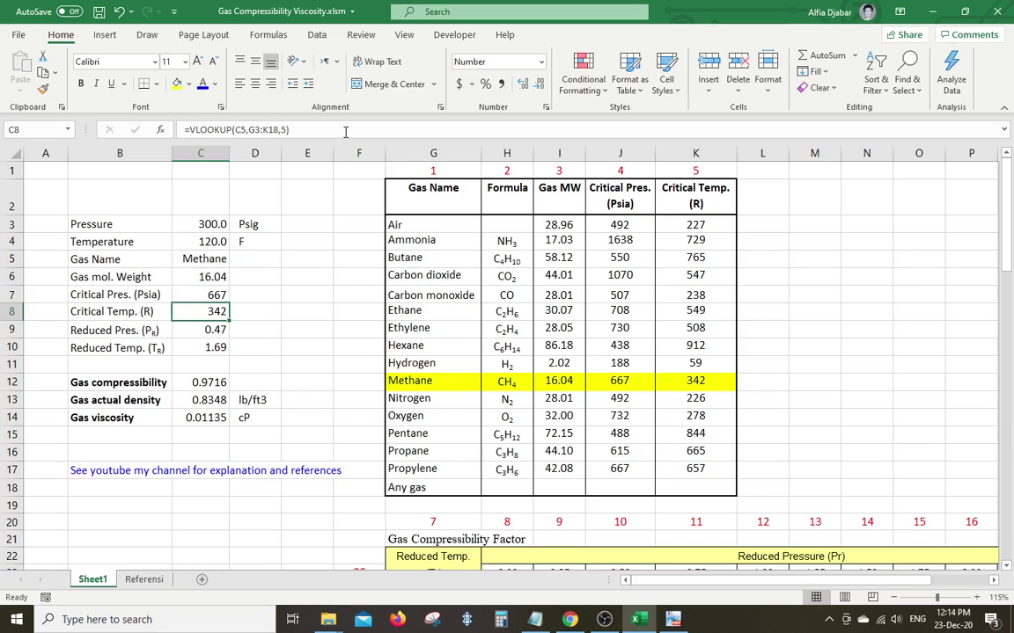
pyautogui.click(345, 130)
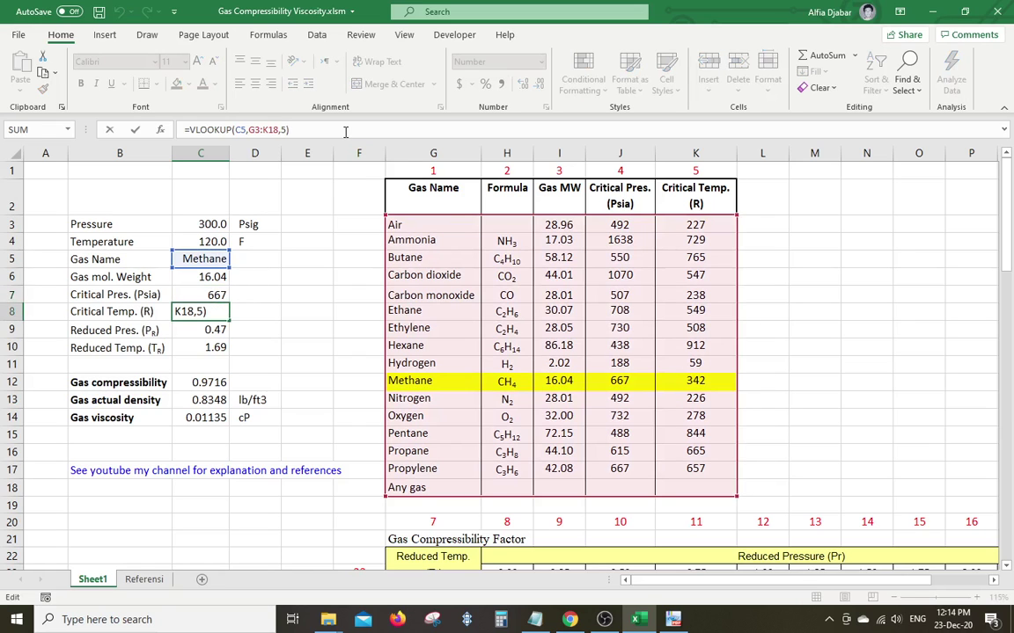
pyautogui.click(214, 293)
pyautogui.click(402, 132)
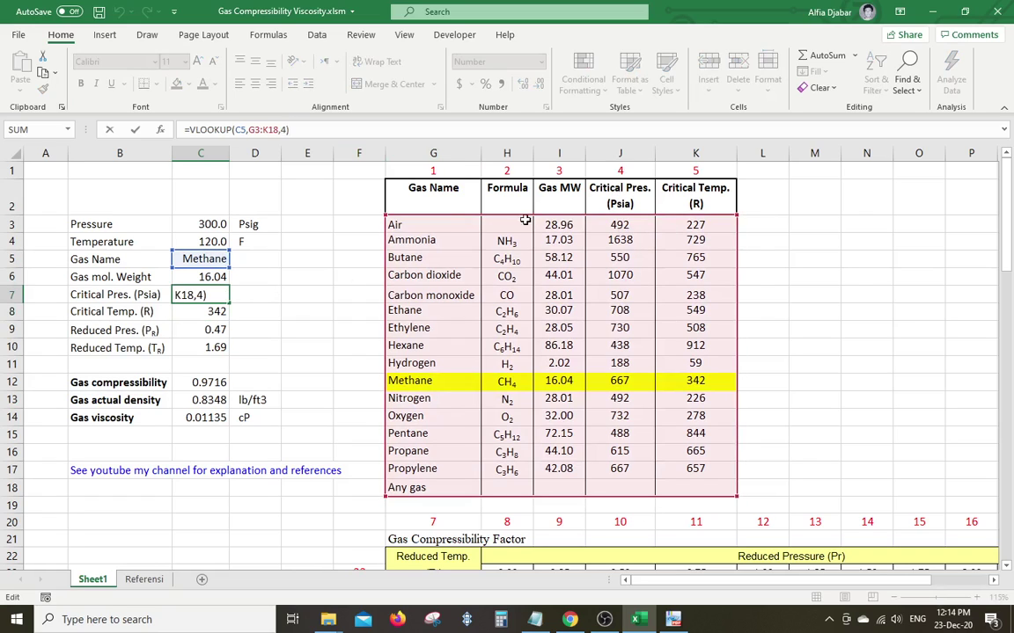
pyautogui.click(199, 312)
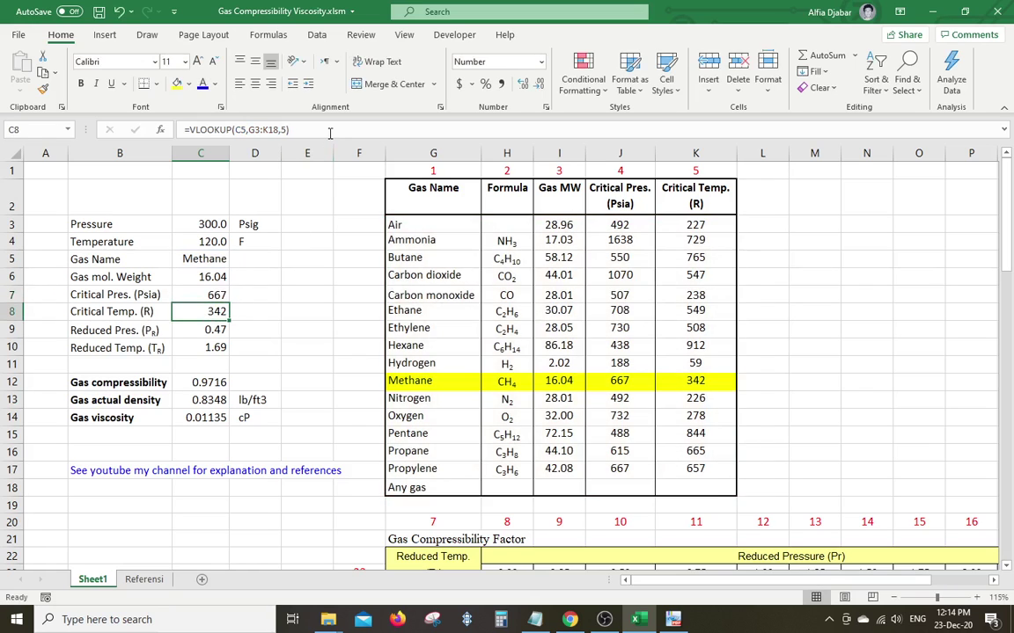
pyautogui.click(296, 129)
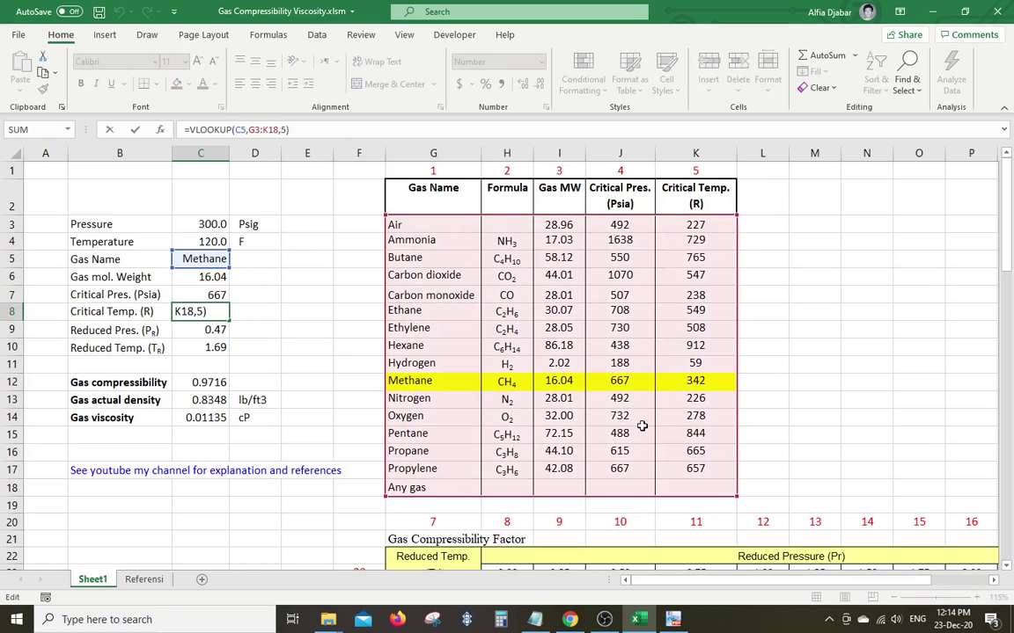
pyautogui.press('Escape')
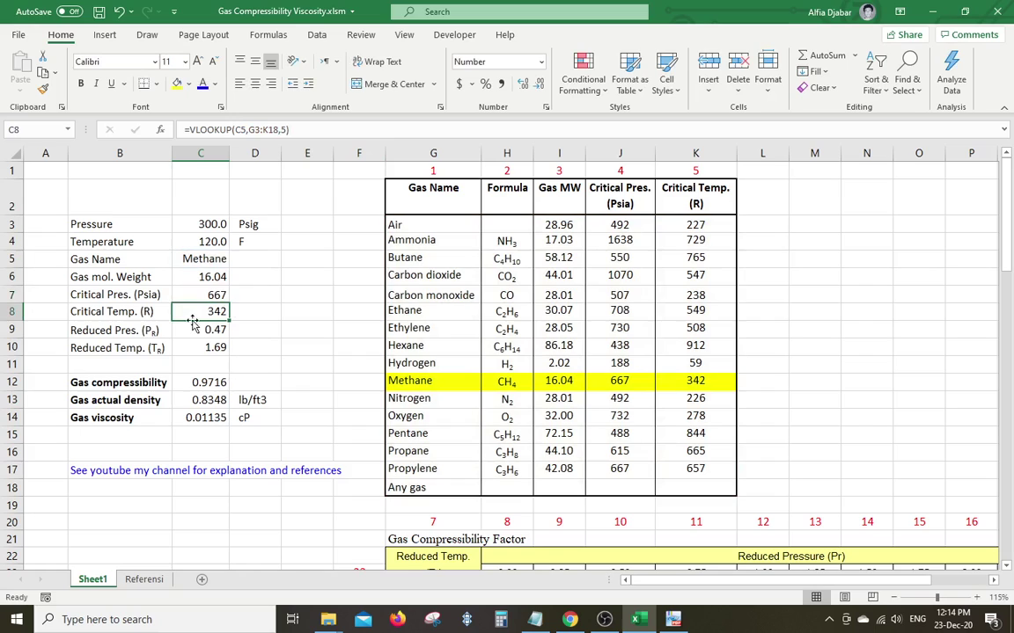
# Step: Examine the reduced pressure and temperature cells and trace how the GasComp_Z formula for Gas compressibility in C12 uses them
pyautogui.click(196, 330)
pyautogui.click(206, 347)
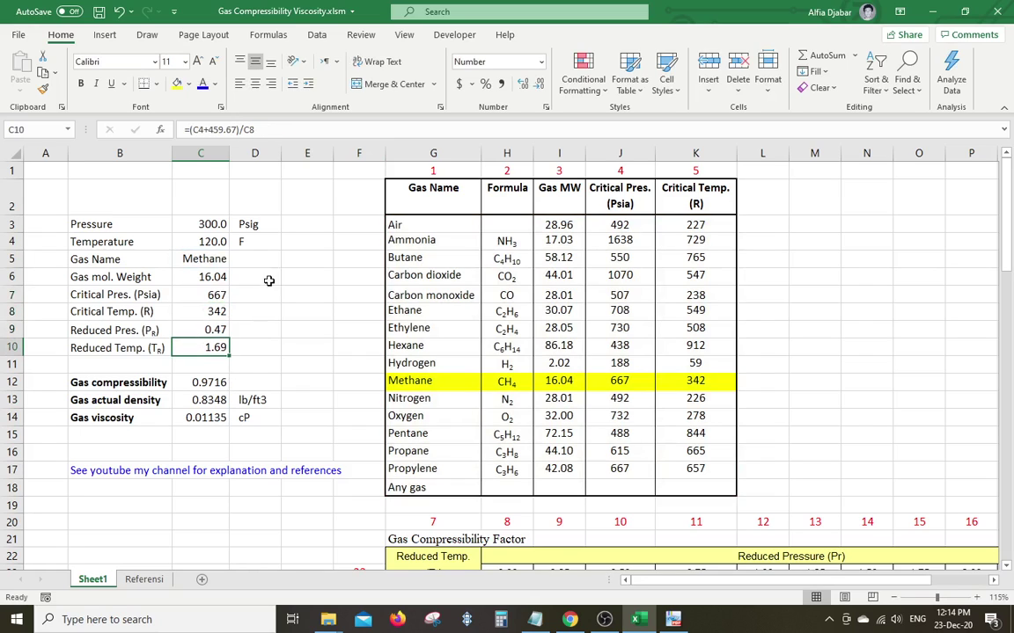
pyautogui.click(189, 383)
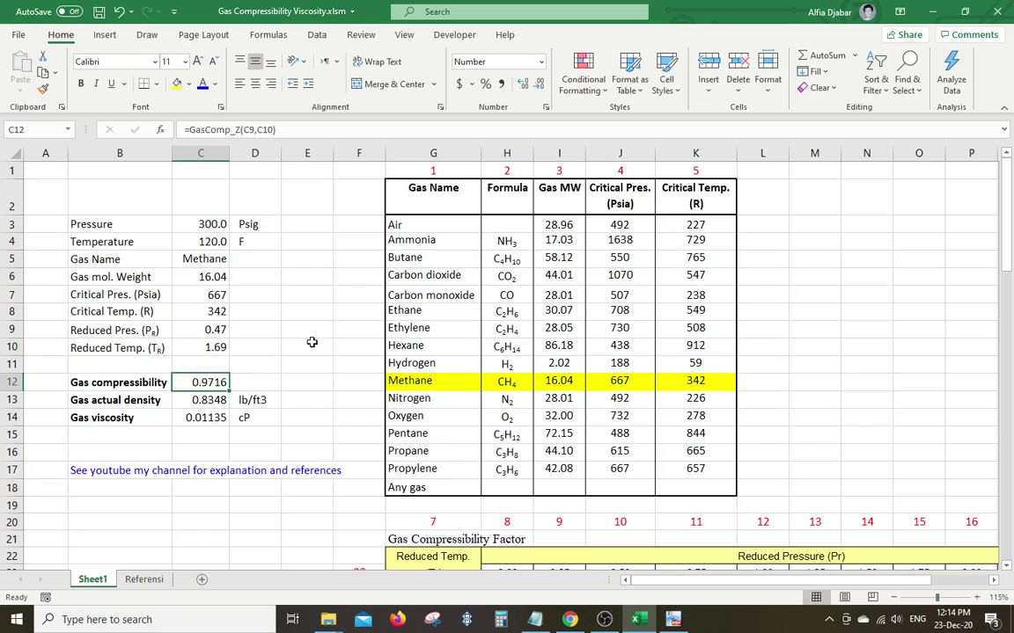
pyautogui.click(325, 130)
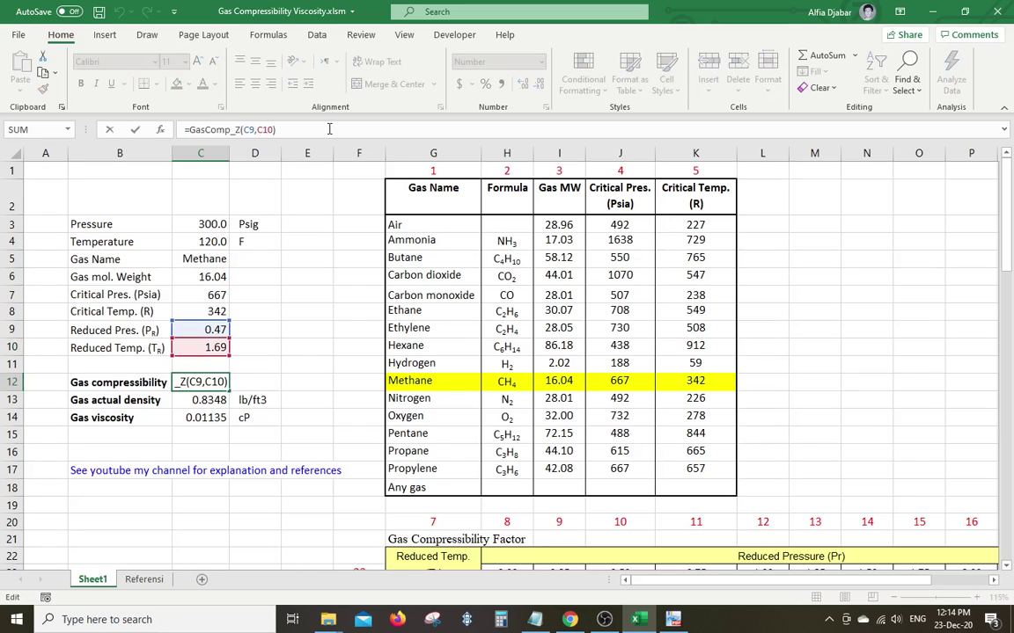
pyautogui.press('Escape')
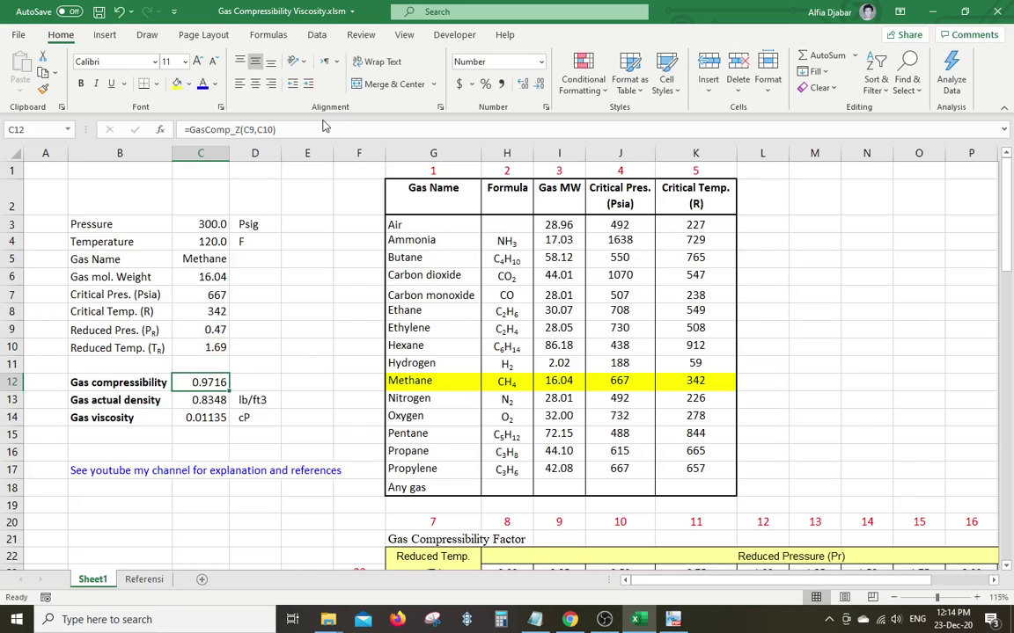
pyautogui.press('Down')
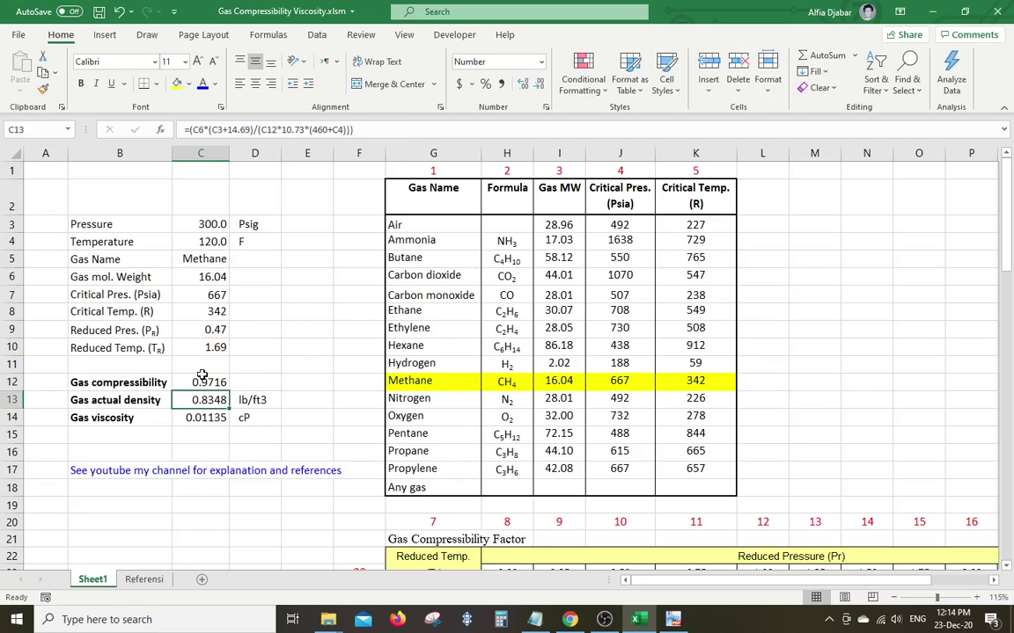
pyautogui.click(202, 376)
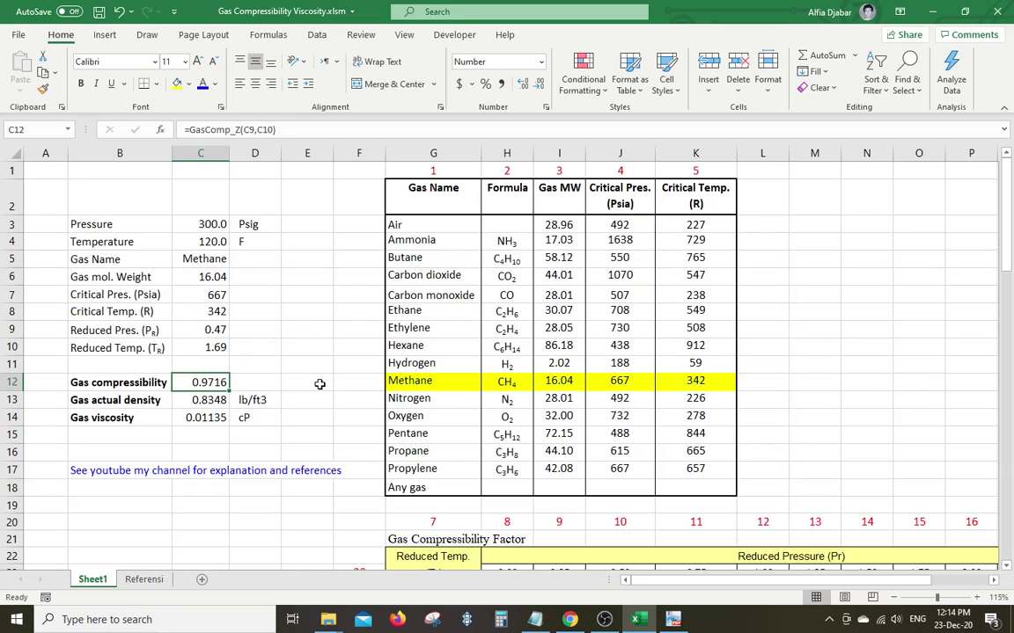
# Step: Insert the GasComp_Z function in D12, using C9 as the Pr argument and C10 as the Tr argument
pyautogui.click(269, 380)
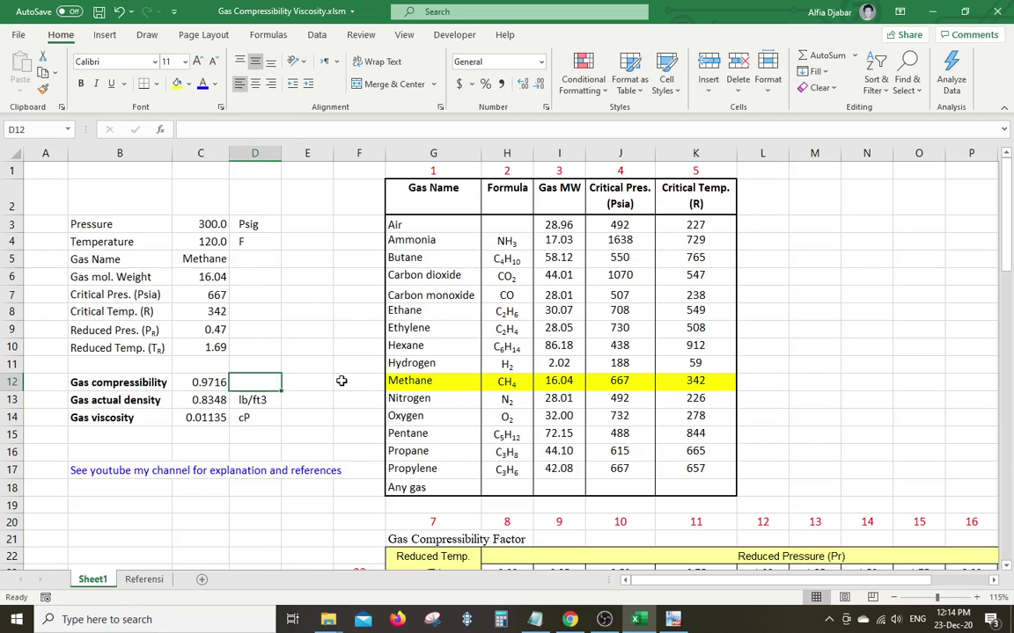
pyautogui.write('=')
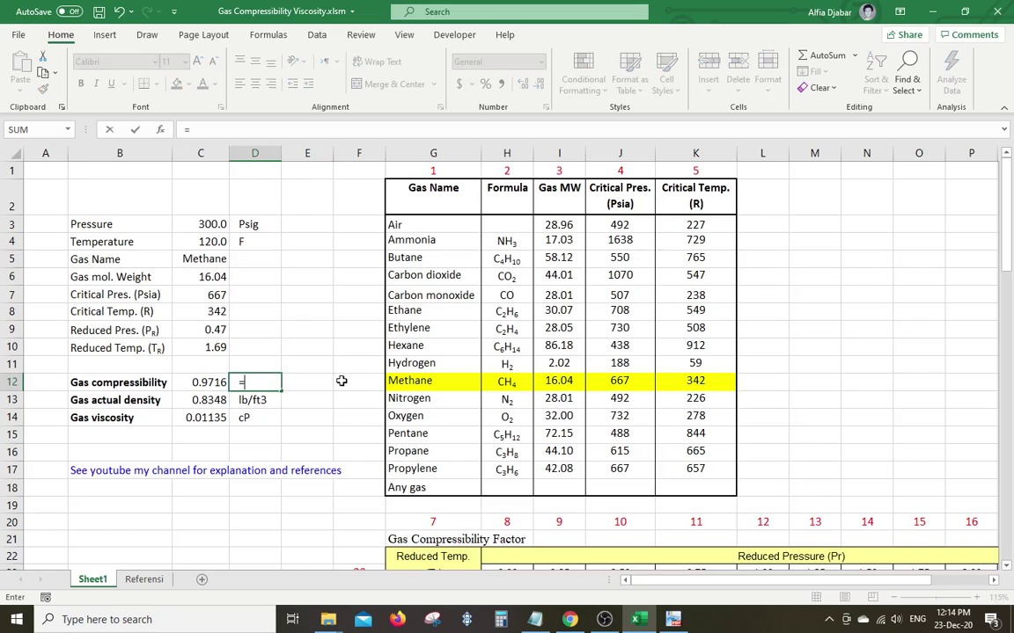
pyautogui.write('gas')
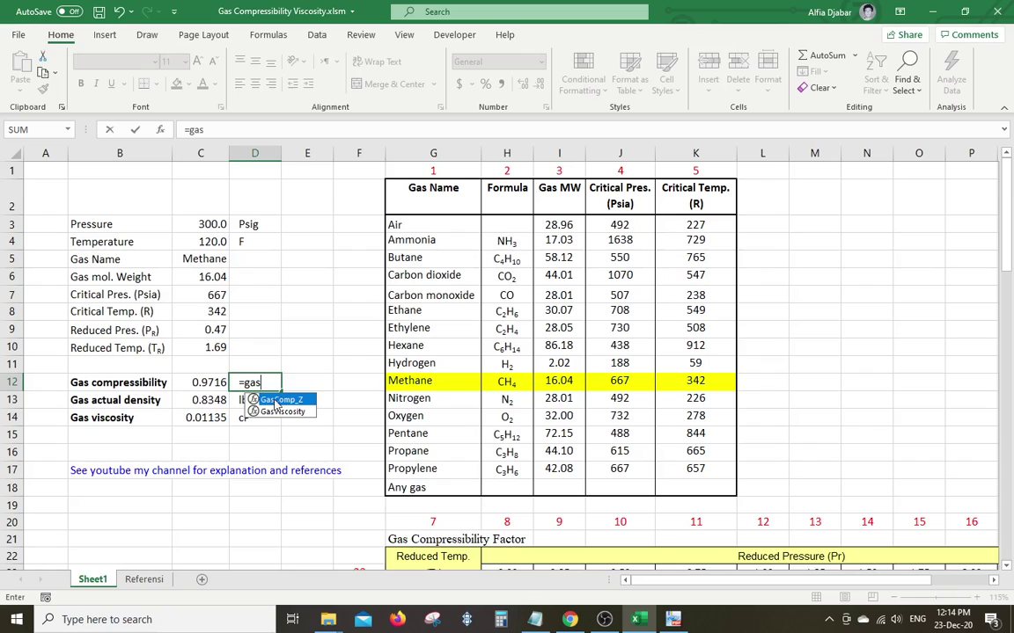
pyautogui.doubleClick(280, 400)
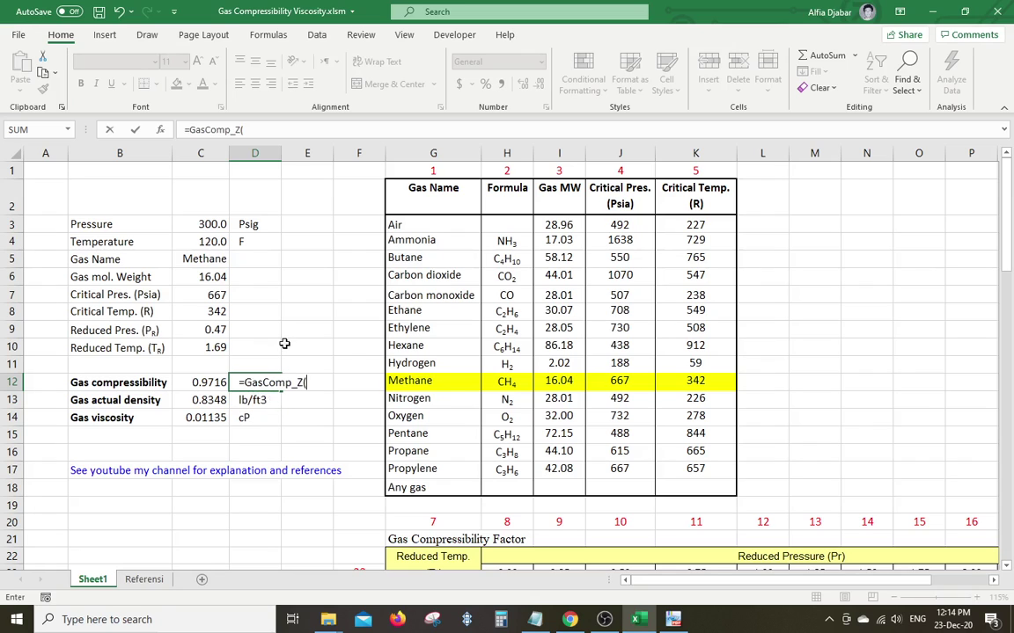
pyautogui.click(161, 131)
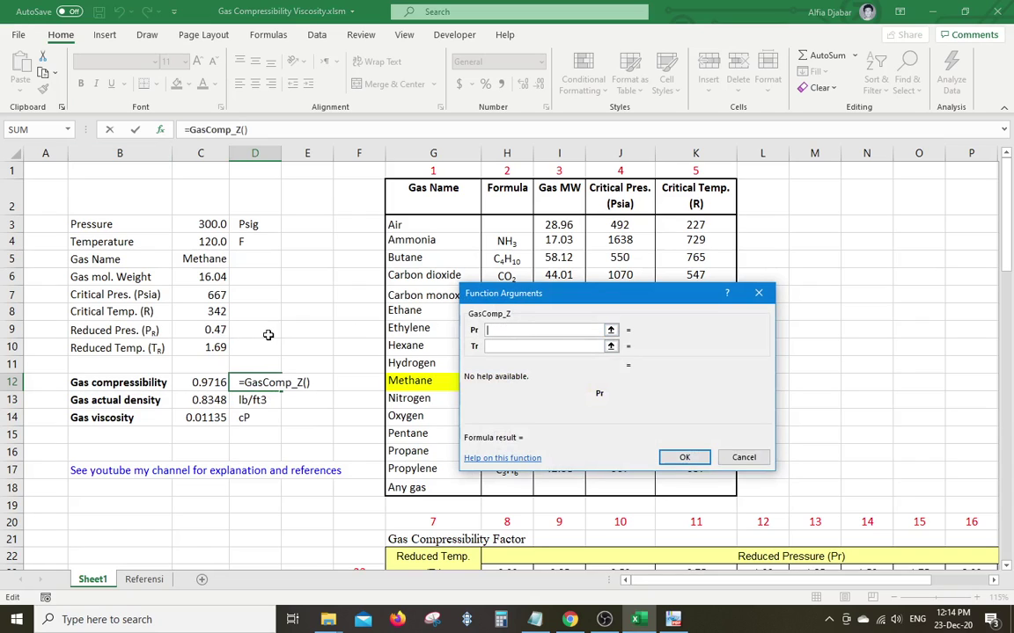
pyautogui.click(201, 329)
pyautogui.click(535, 346)
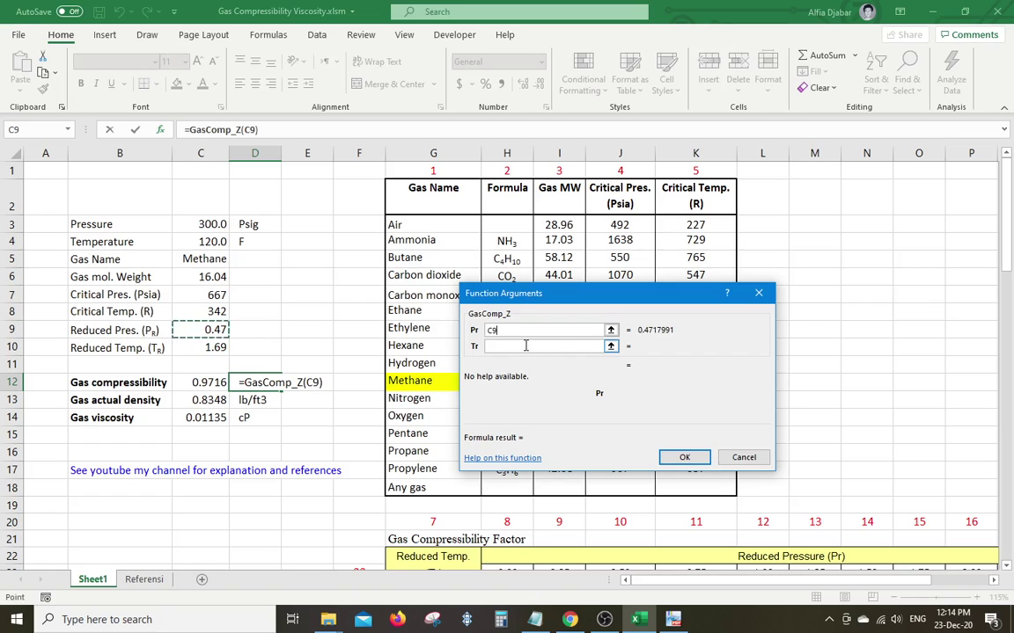
pyautogui.click(196, 347)
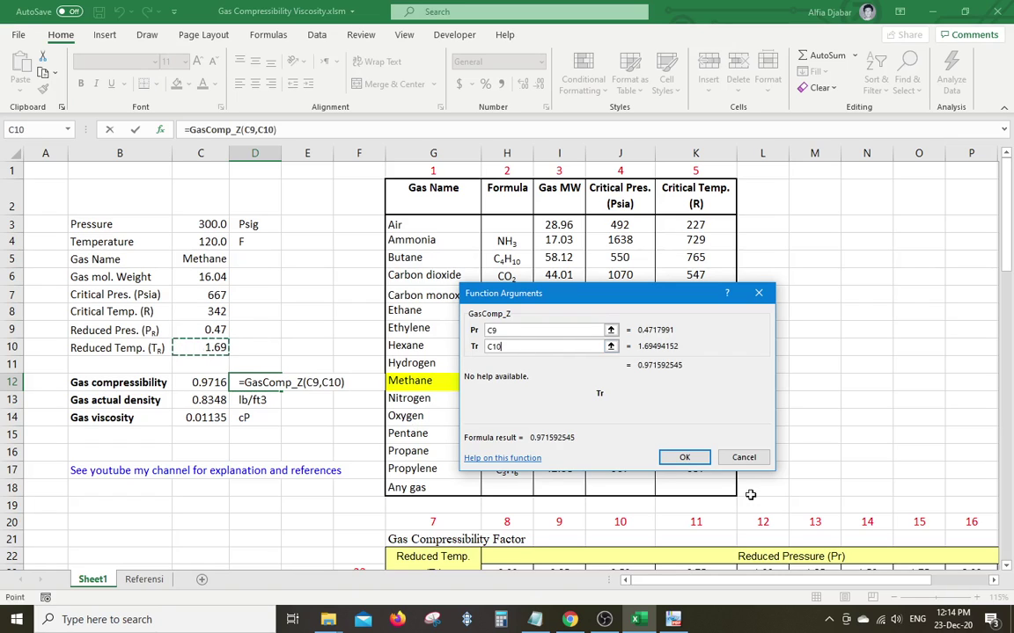
pyautogui.click(683, 456)
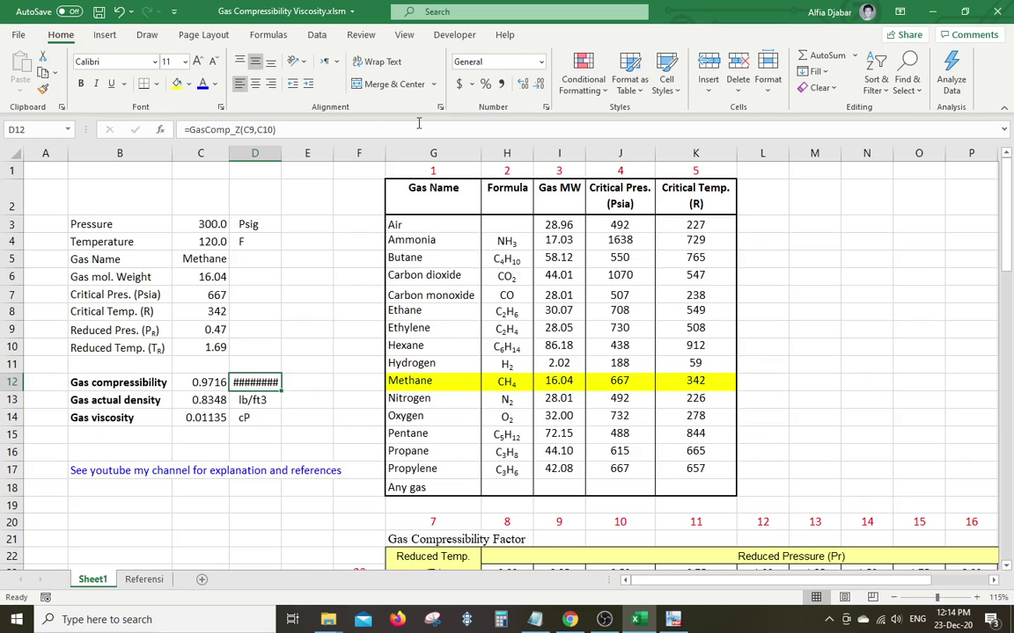
# Step: Reduce the D12 compressibility result to four decimal places, and clear that trial cell
pyautogui.click(539, 85)
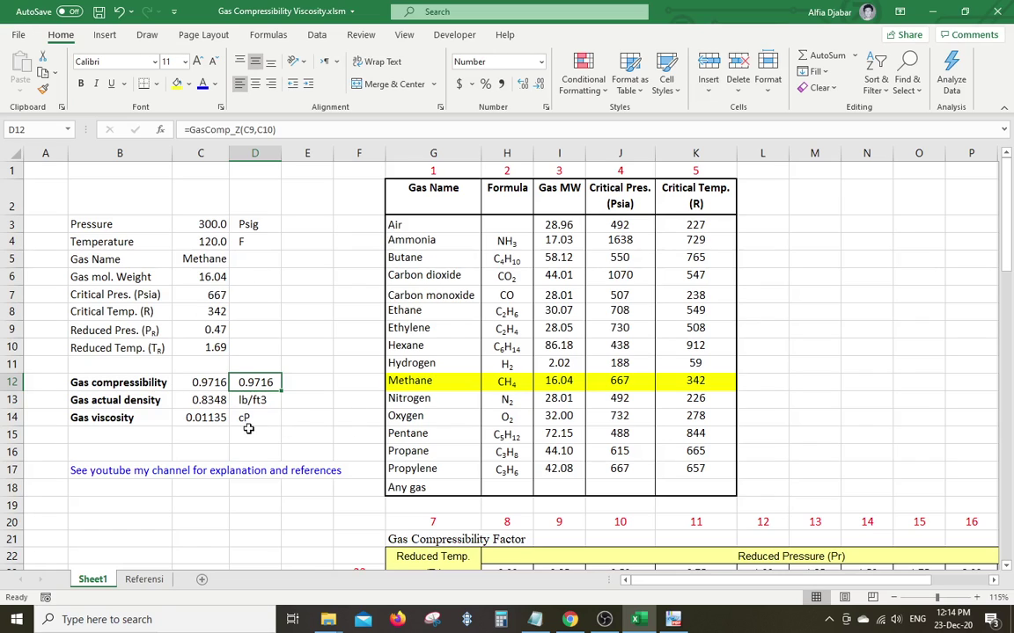
pyautogui.press('Delete')
pyautogui.click(212, 382)
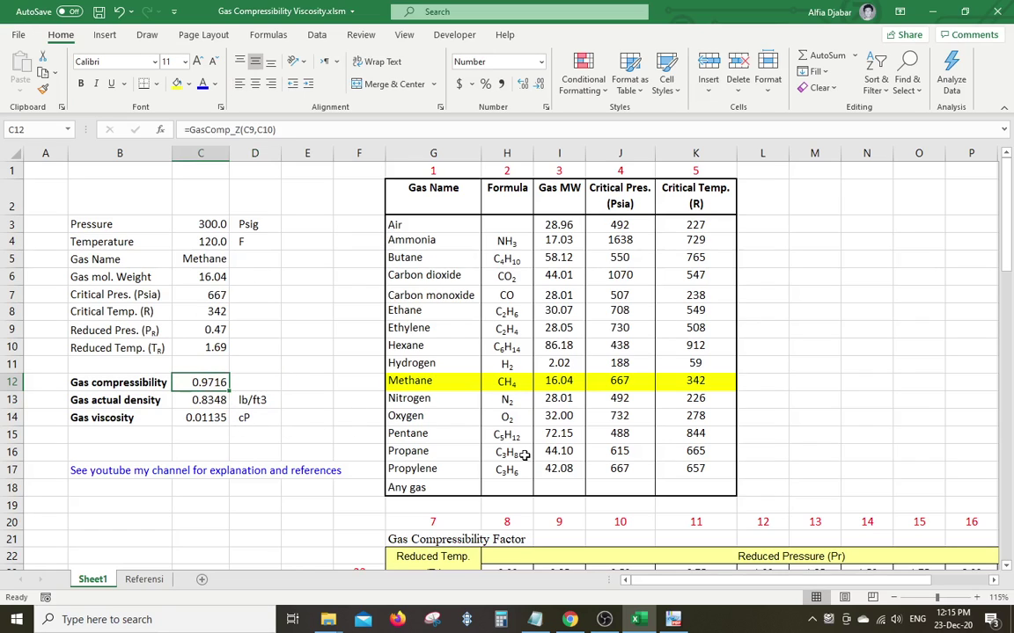
# Step: Examine the Gas actual density formula in C13, tracing its molecular weight, pressure, compressibility and temperature references
pyautogui.click(200, 400)
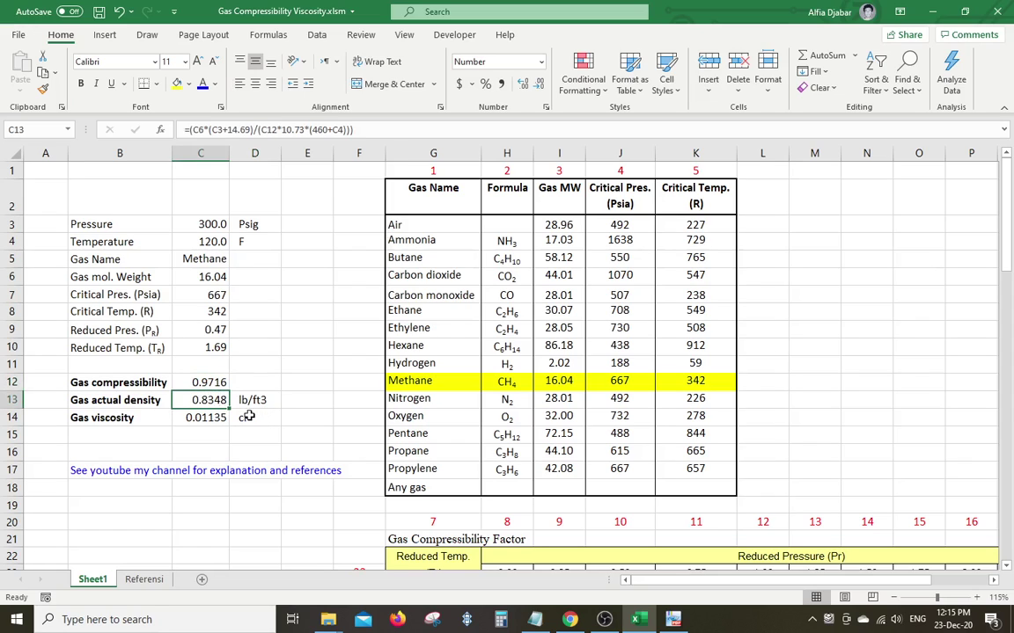
pyautogui.click(396, 132)
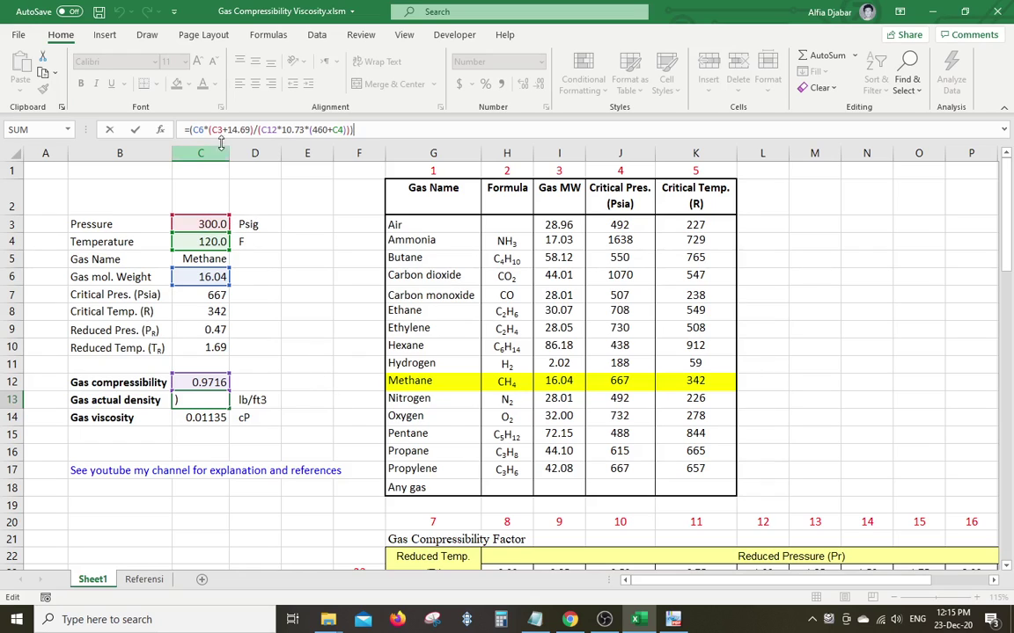
pyautogui.write(')')
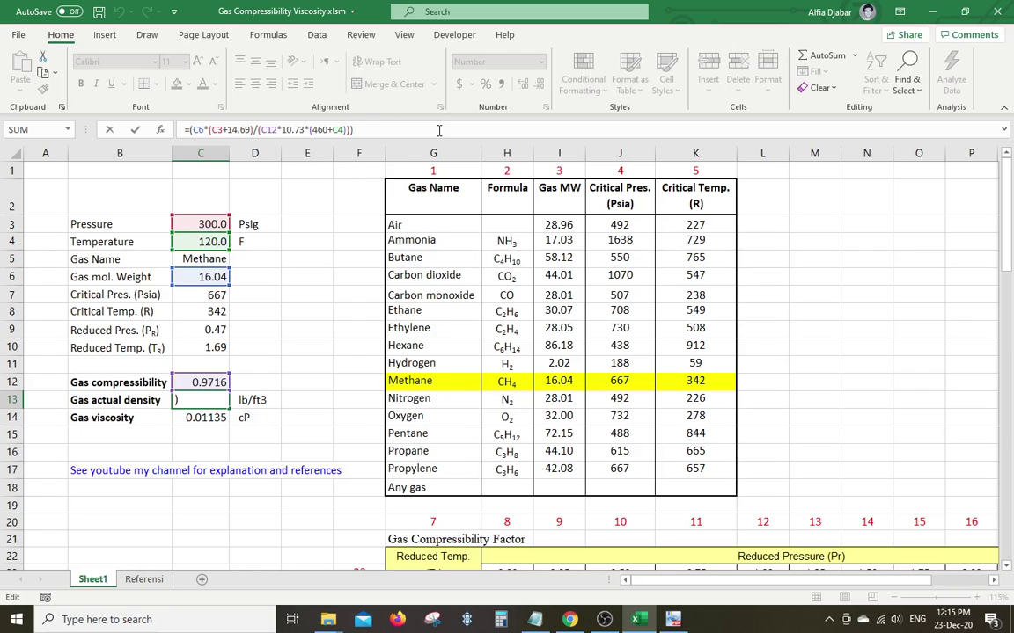
pyautogui.press('Return')
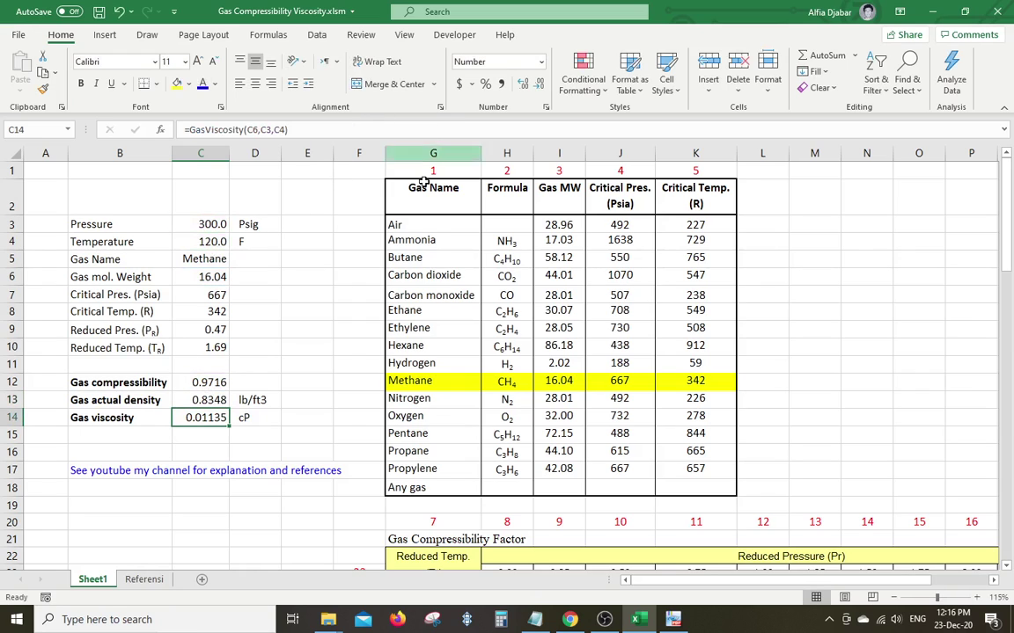
pyautogui.click(193, 398)
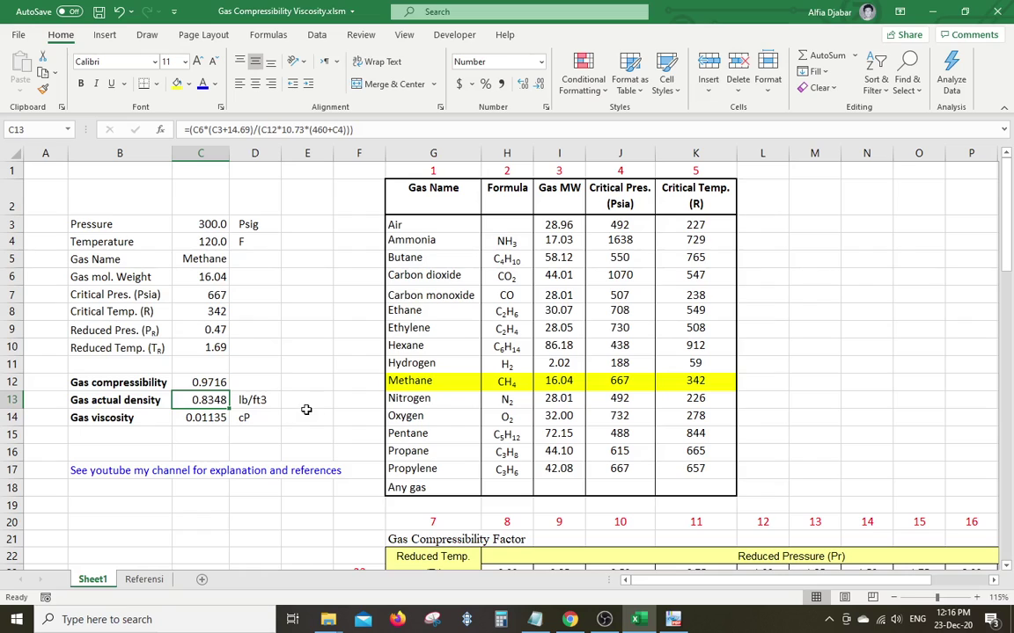
# Step: Examine the GasViscosity formula for Gas viscosity in C14, tracing its molecular weight, pressure and temperature references
pyautogui.click(213, 417)
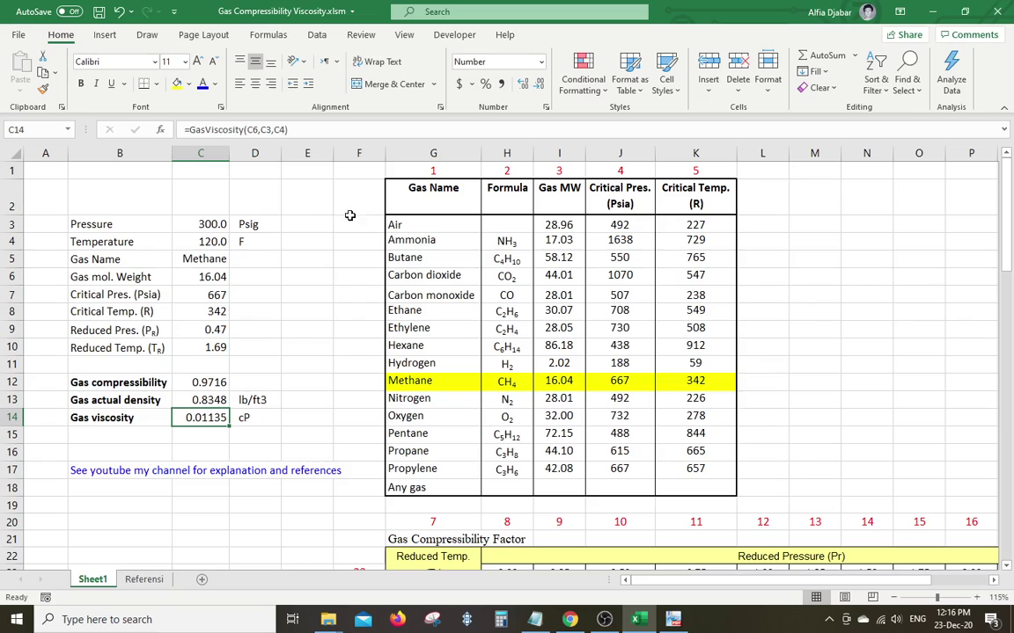
pyautogui.click(310, 130)
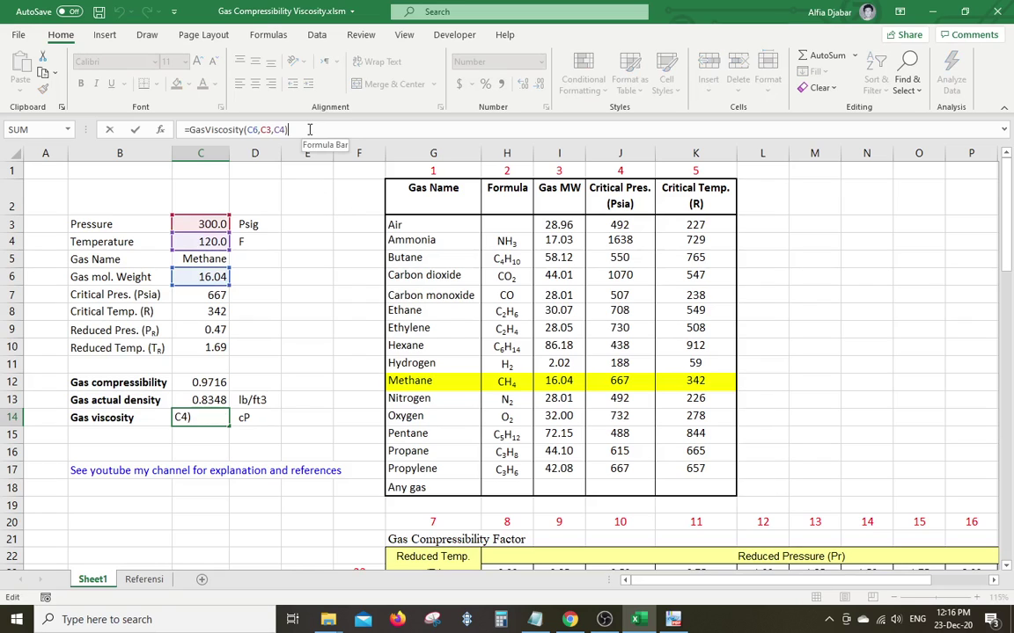